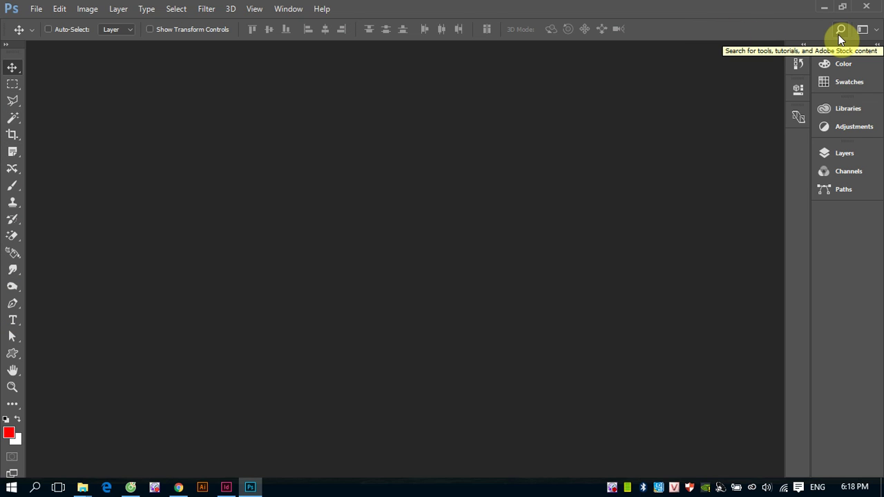
# - Choose 3D from the workspace switcher to get the 3D, Layers, Channels and Timeline panels
pyautogui.click(877, 31)
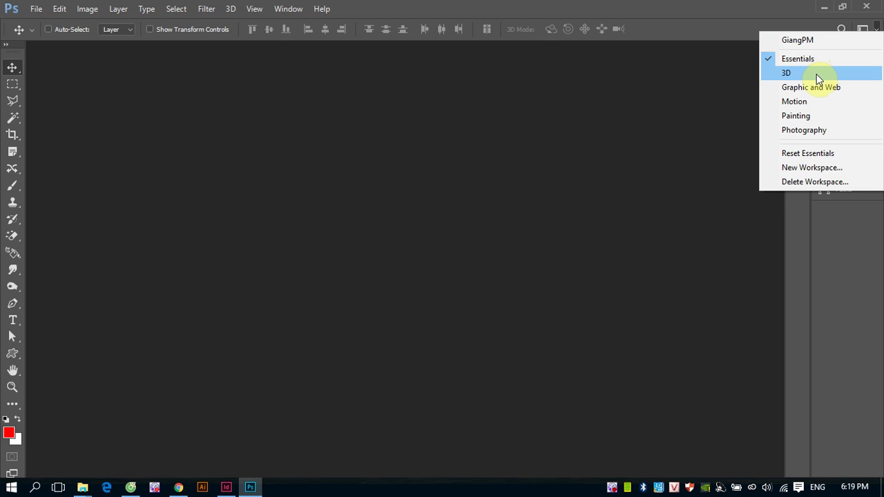
pyautogui.click(818, 74)
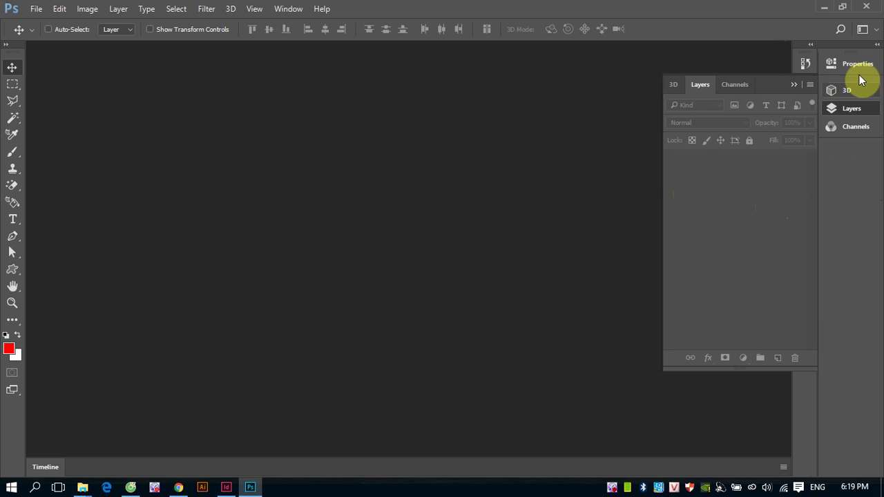
# - Expand the collapsed dock panels, then choose the Graphic and Web workspace
pyautogui.click(878, 45)
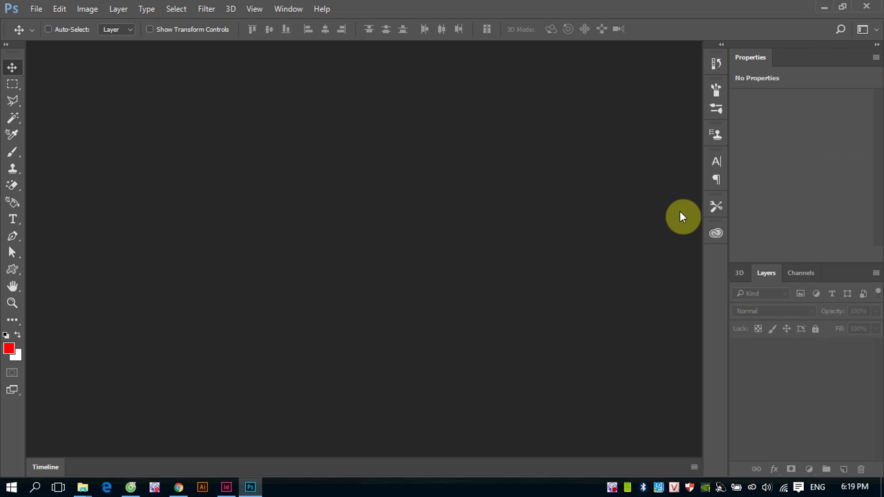
pyautogui.click(871, 29)
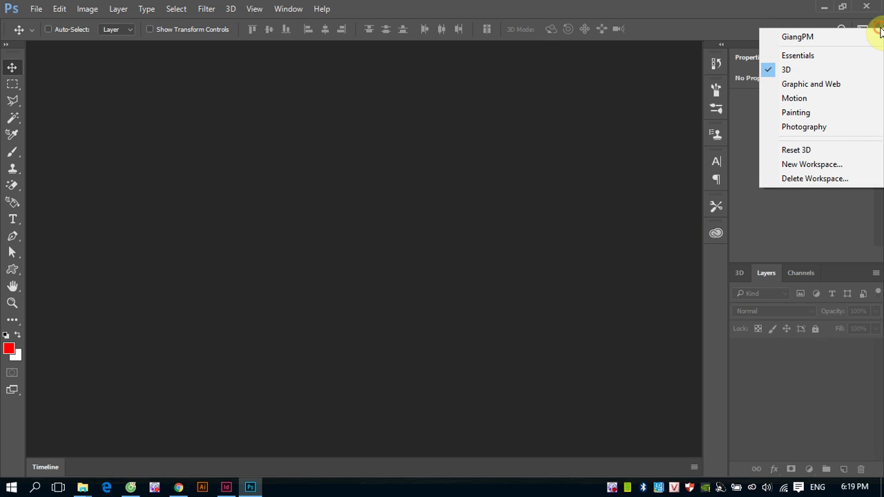
pyautogui.click(813, 86)
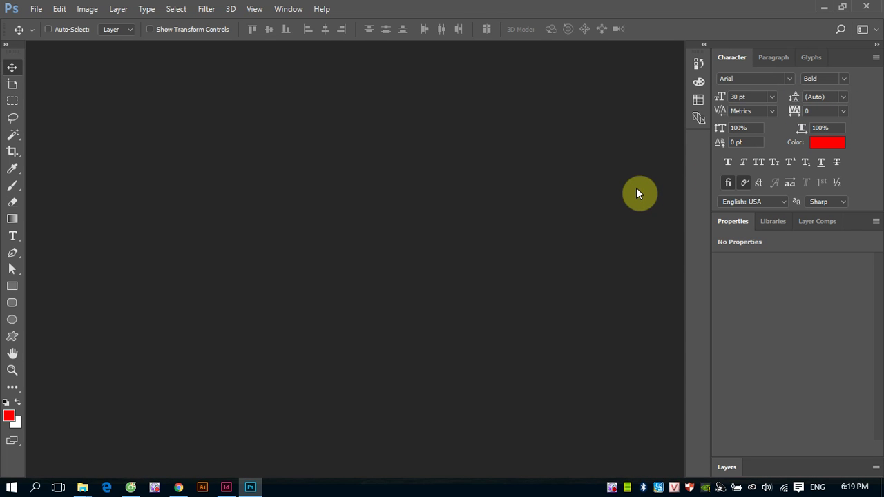
# - Choose the Motion workspace, with Timeline, Histogram, Libraries and Layers panels
pyautogui.click(865, 29)
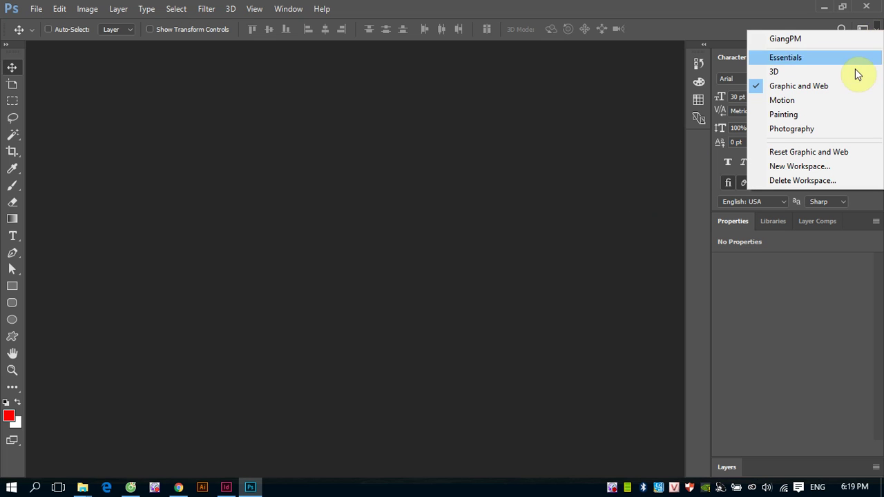
pyautogui.click(804, 99)
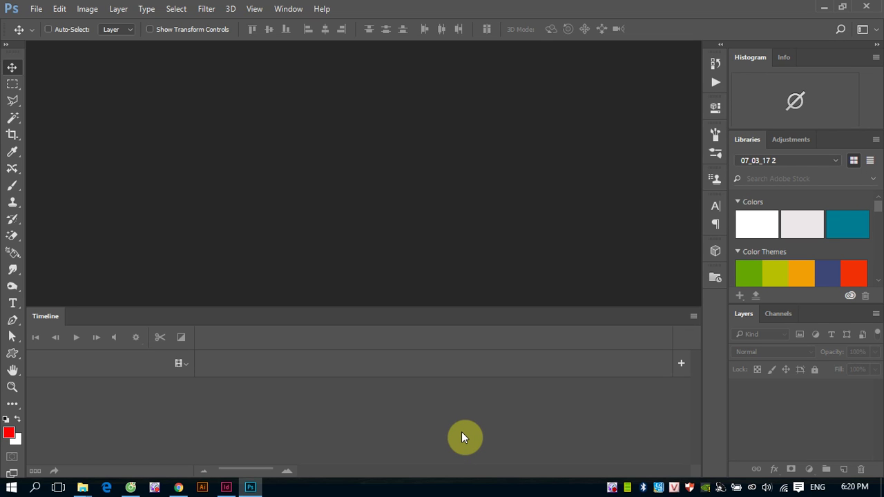
pyautogui.click(879, 31)
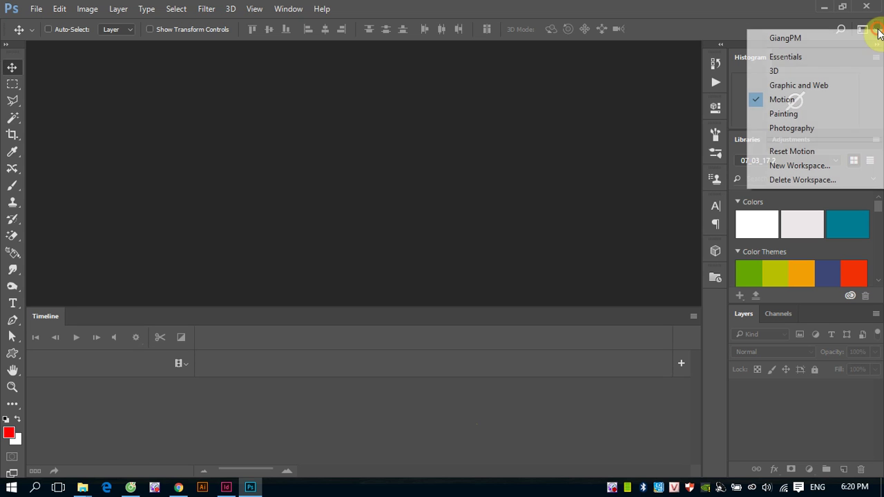
# - Choose the Painting workspace to show Swatches and Brush Presets above Layers
pyautogui.click(807, 114)
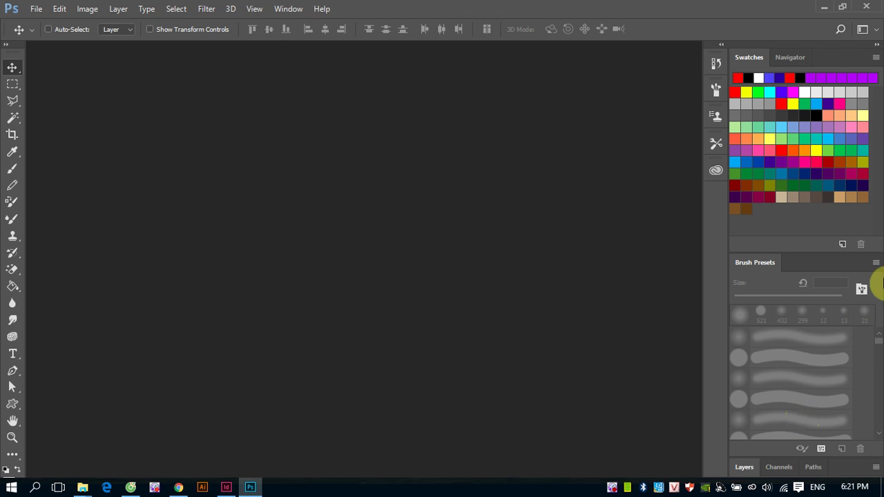
pyautogui.click(879, 31)
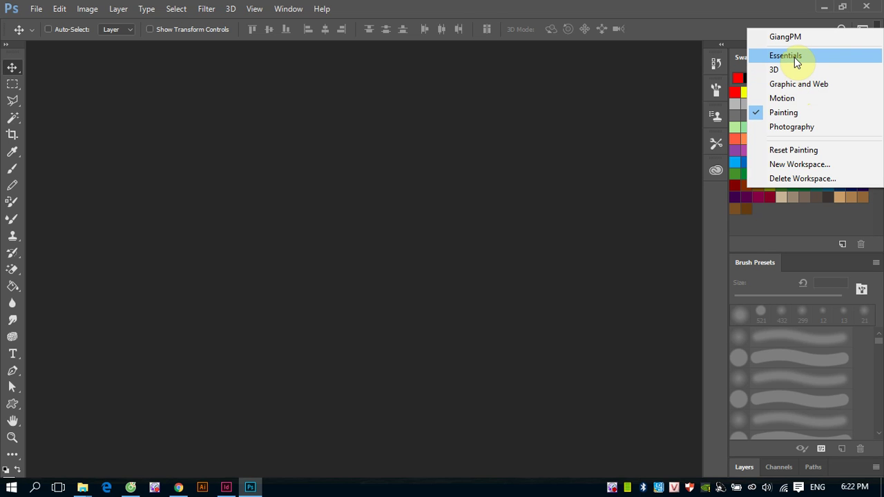
# - Choose the Essentials workspace from the workspace list
pyautogui.click(795, 57)
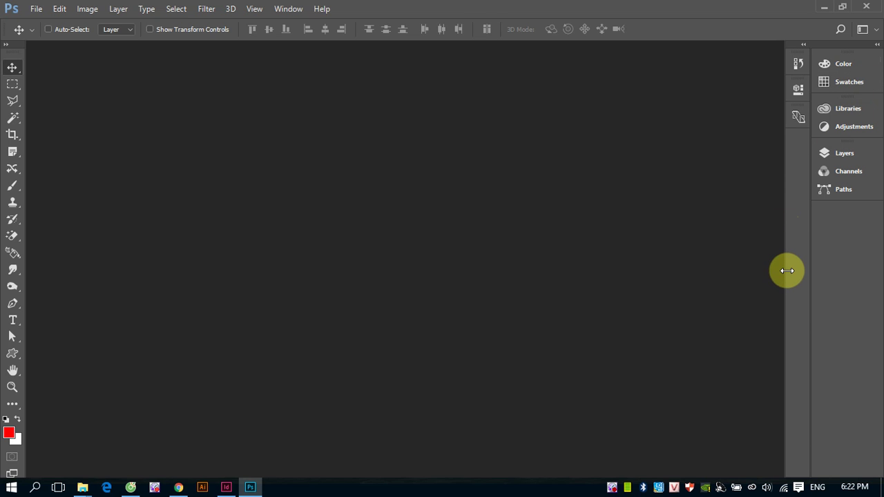
pyautogui.click(876, 30)
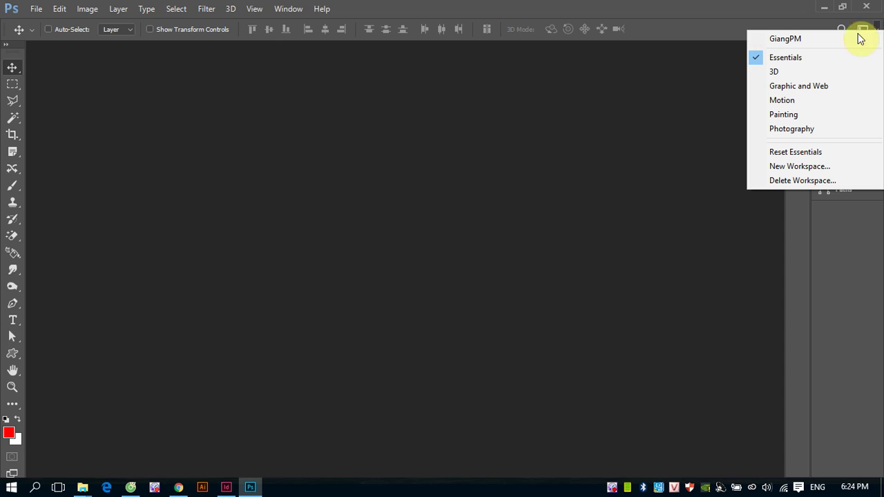
# - Apply the saved custom workspace from the workspace list
pyautogui.click(790, 42)
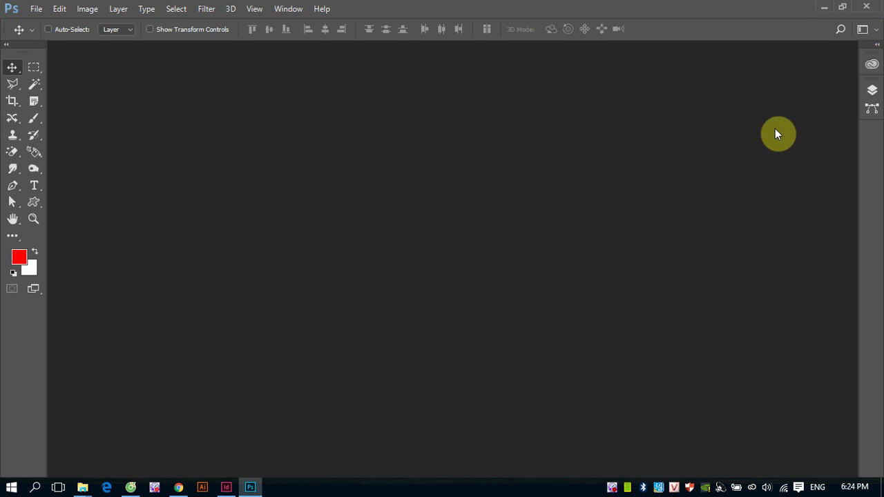
pyautogui.click(875, 31)
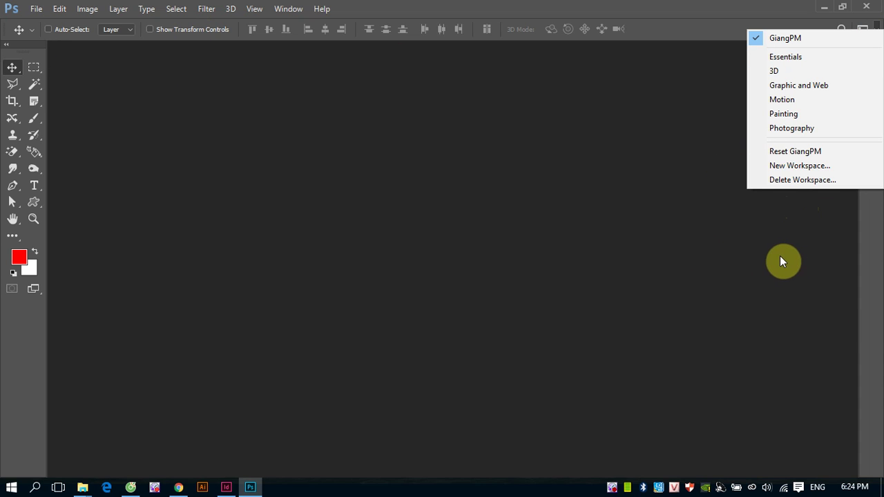
# - Start a New Workspace and enter the name Hai
pyautogui.click(786, 167)
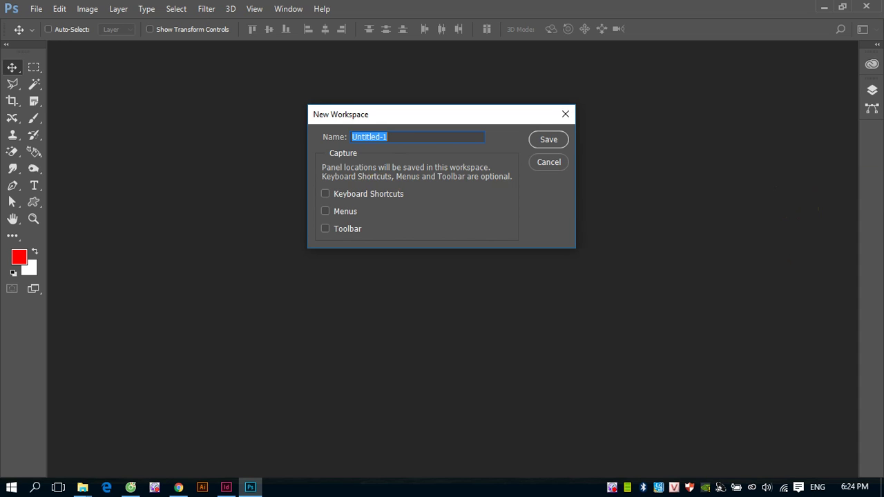
pyautogui.write('Hai')
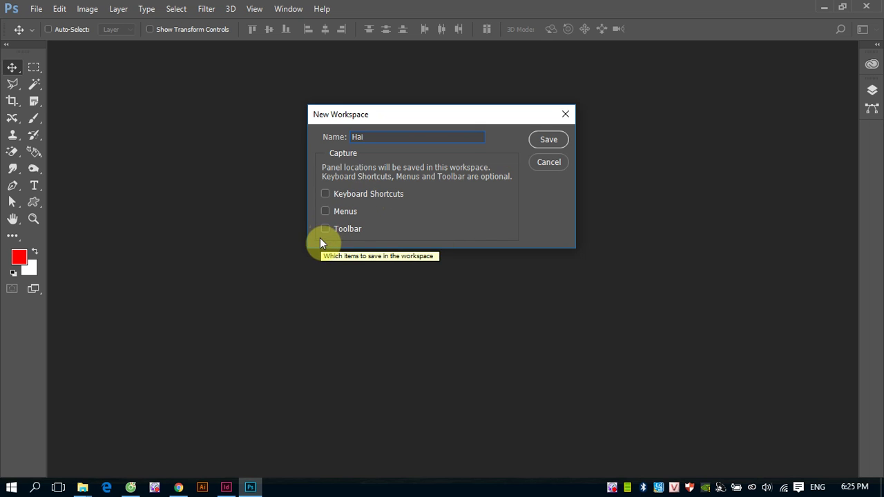
pyautogui.click(548, 142)
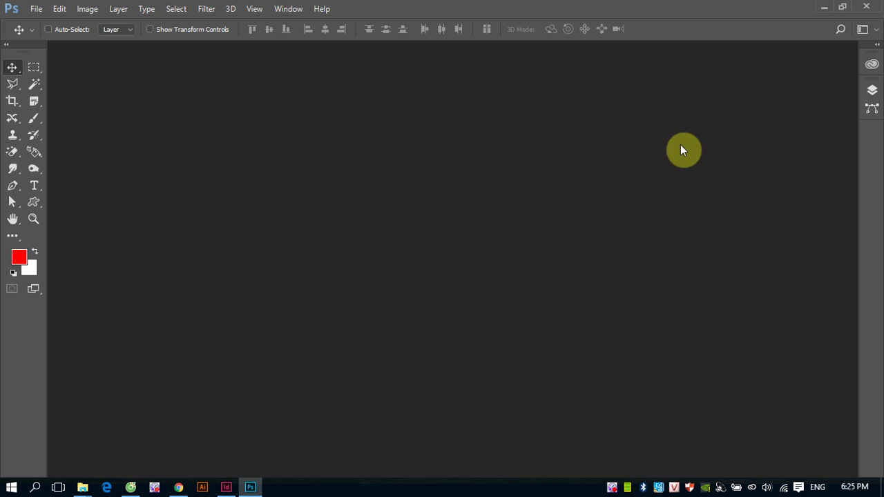
pyautogui.click(864, 28)
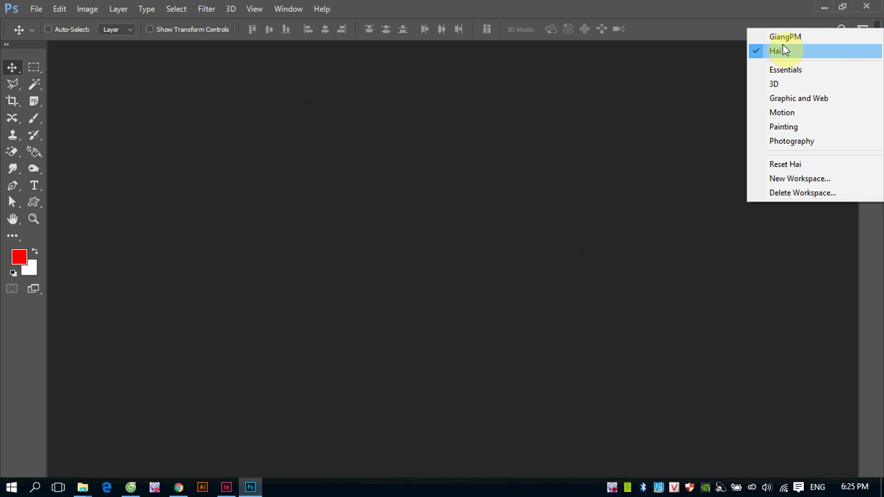
pyautogui.click(793, 40)
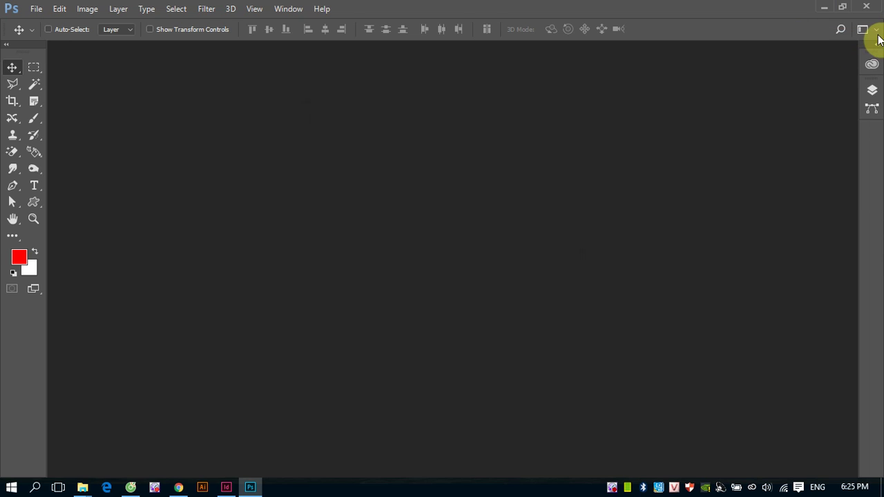
pyautogui.click(863, 27)
pyautogui.click(790, 58)
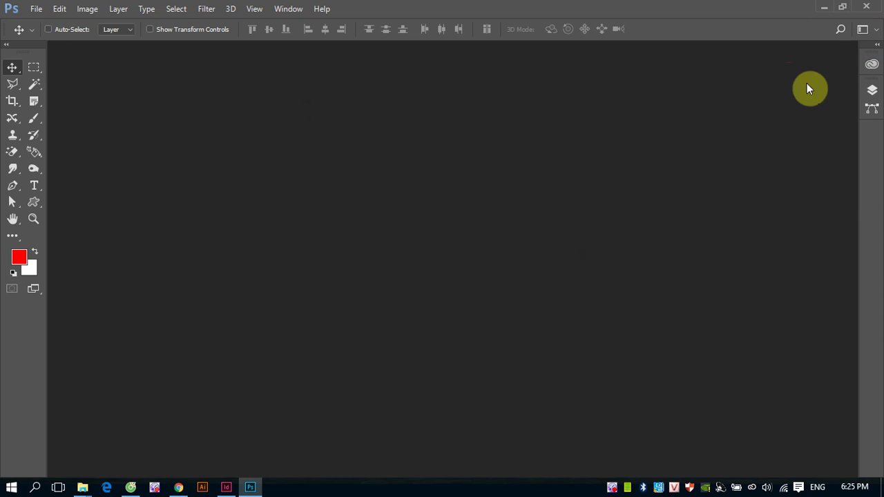
pyautogui.click(876, 30)
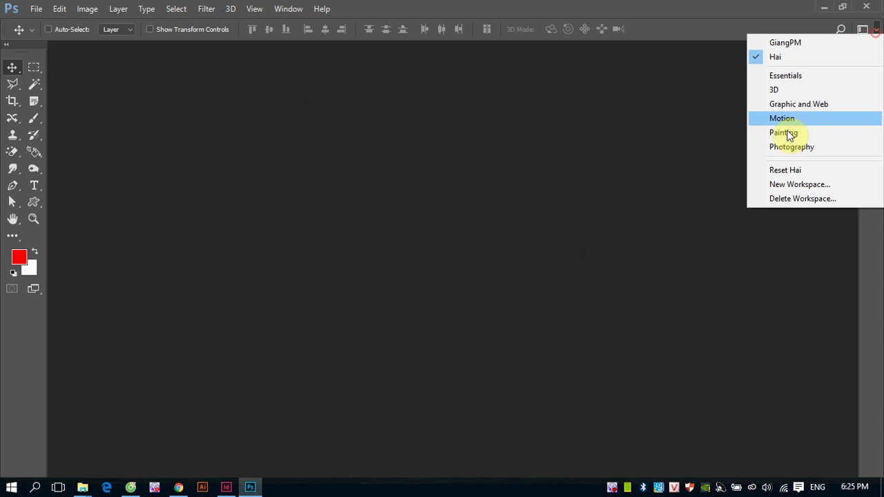
# - Save the current layout as a new workspace named 'Nhung'
pyautogui.click(799, 184)
pyautogui.write('Nh')
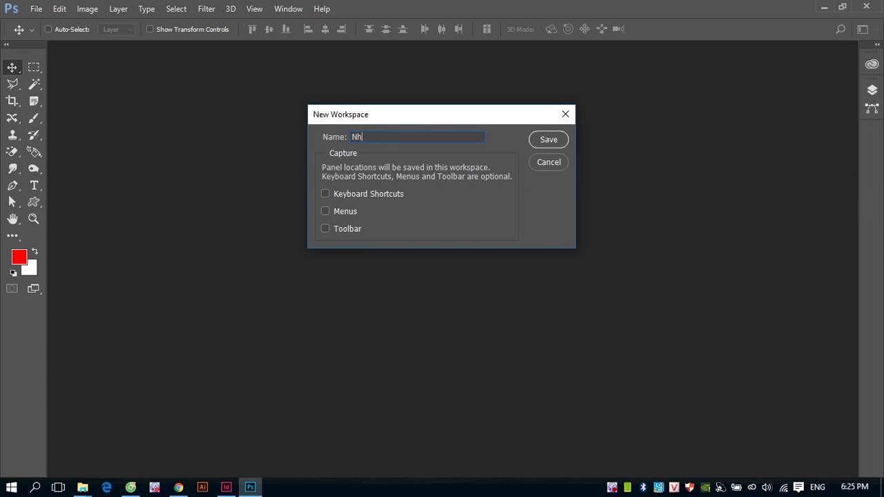
pyautogui.write('ung')
pyautogui.press('Return')
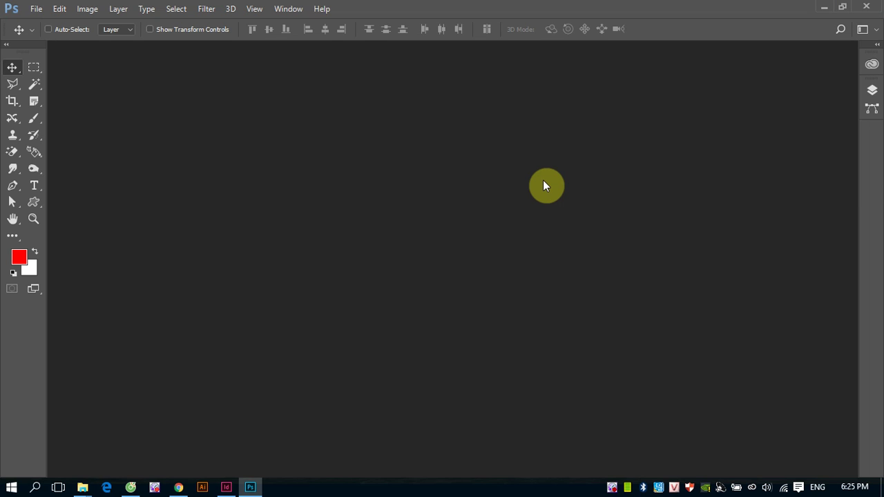
# - Switch back to the Essentials workspace
pyautogui.click(878, 29)
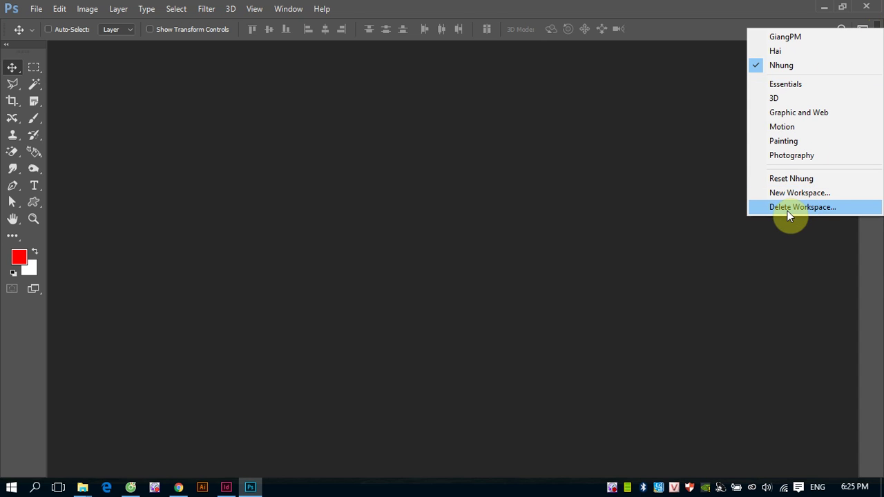
pyautogui.click(785, 84)
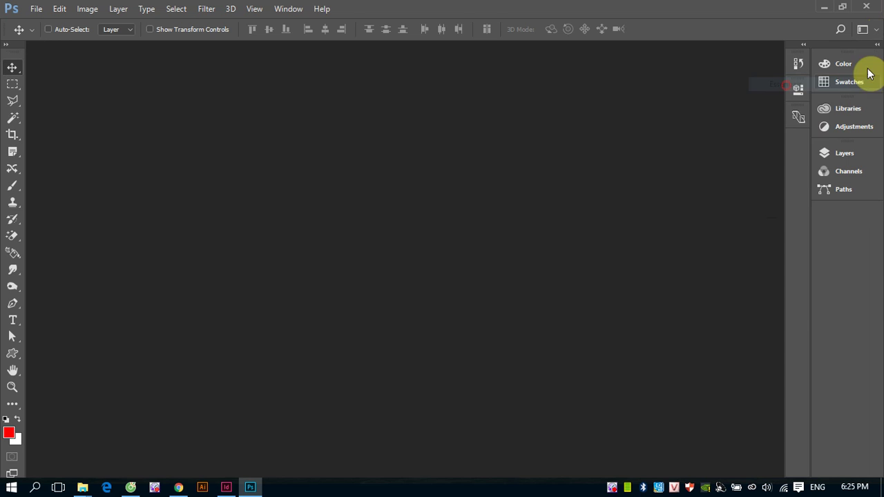
pyautogui.click(873, 32)
# - Delete the second custom workspace in the Delete Workspace dialog, confirming with Yes
pyautogui.click(783, 209)
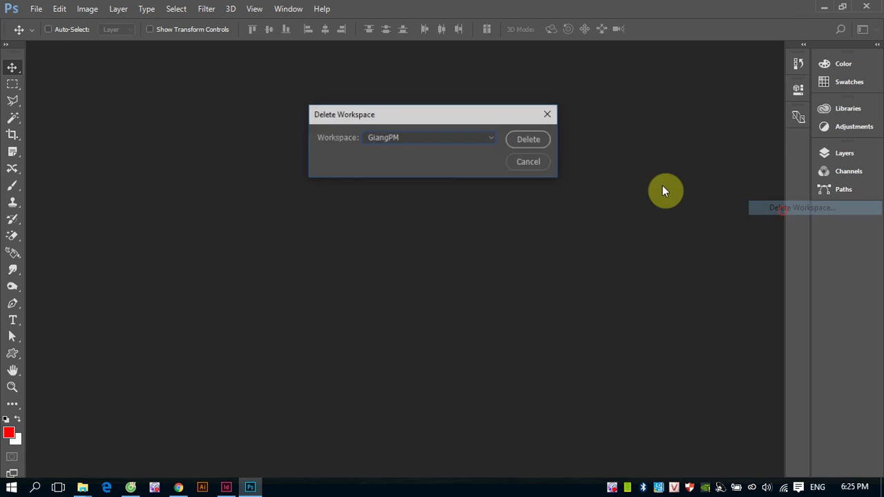
pyautogui.click(491, 137)
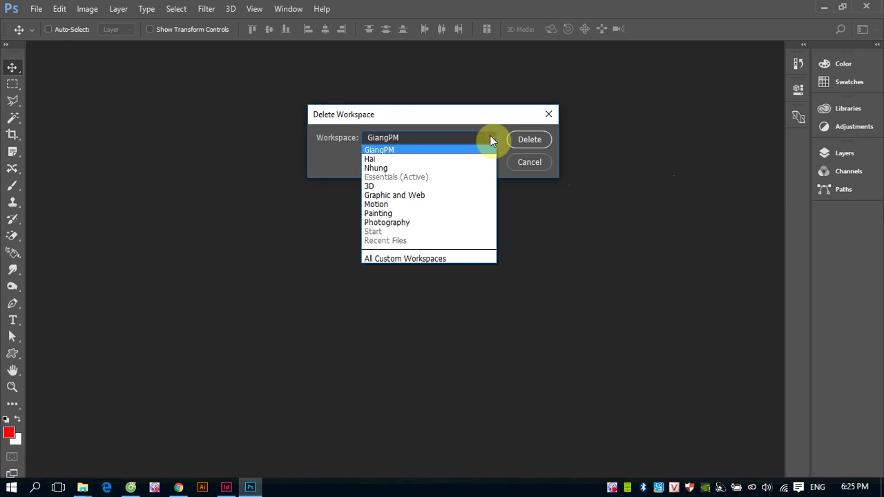
pyautogui.click(395, 159)
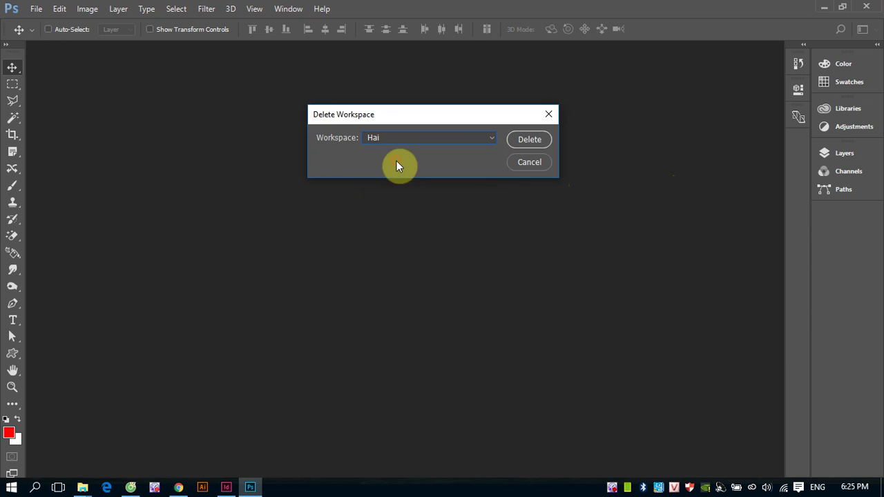
pyautogui.click(530, 142)
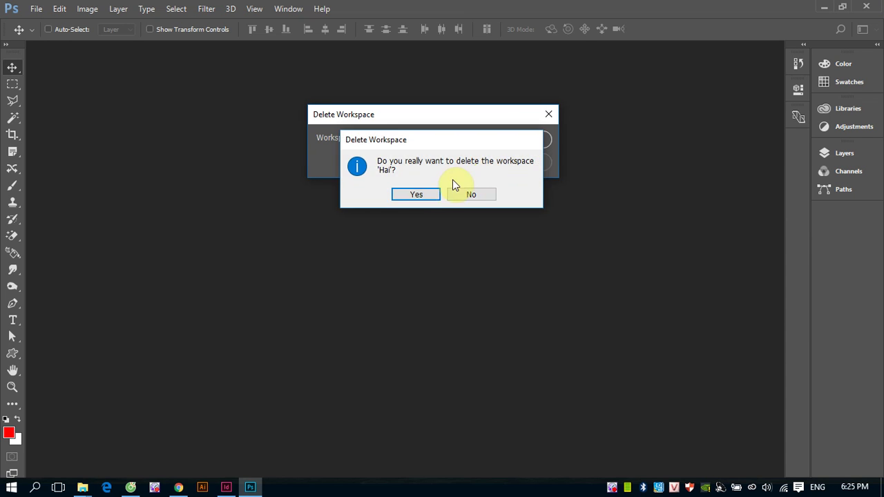
pyautogui.click(414, 193)
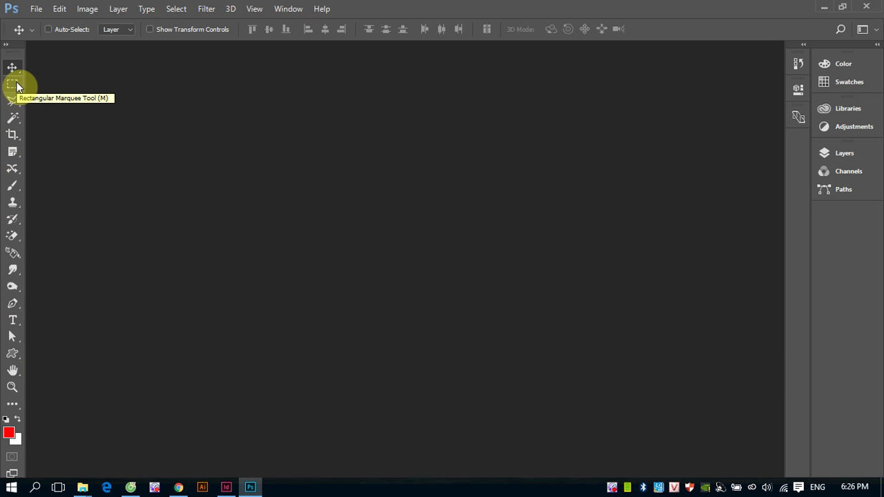
pyautogui.click(872, 29)
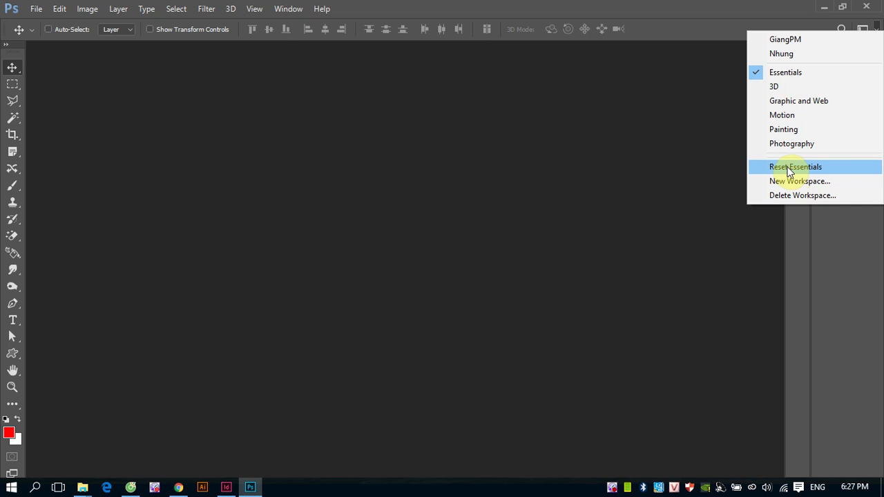
pyautogui.click(192, 159)
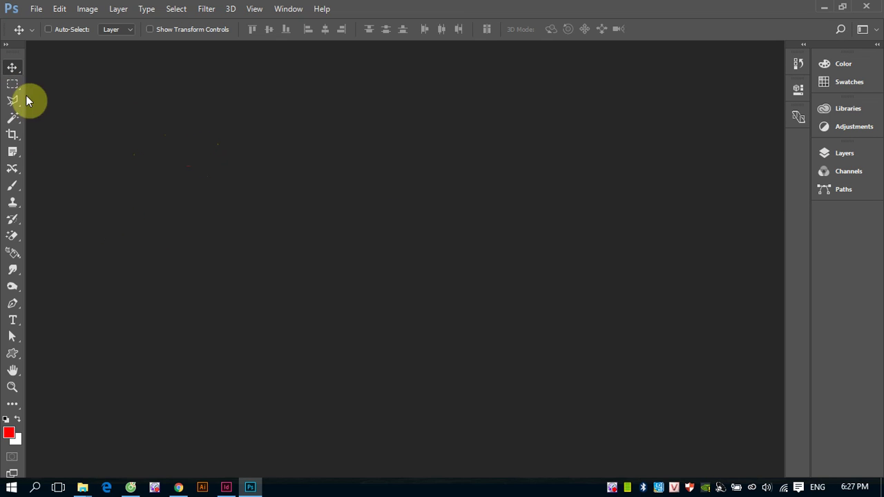
pyautogui.click(7, 45)
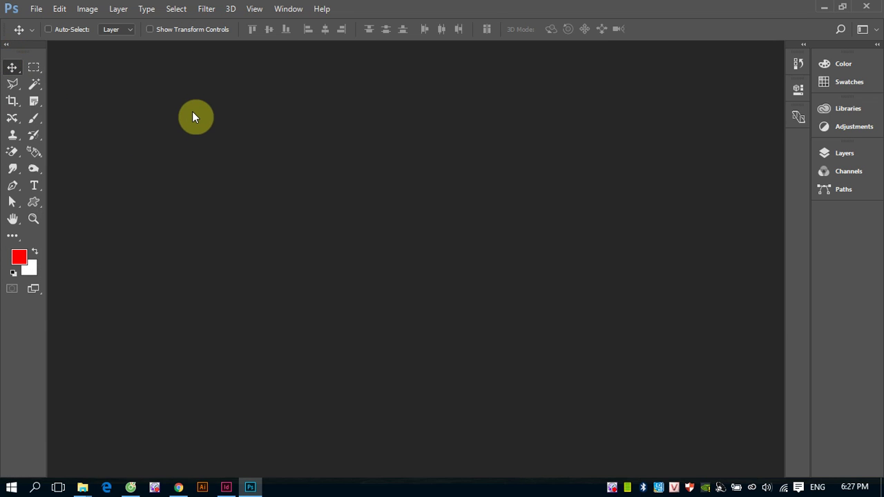
pyautogui.click(7, 46)
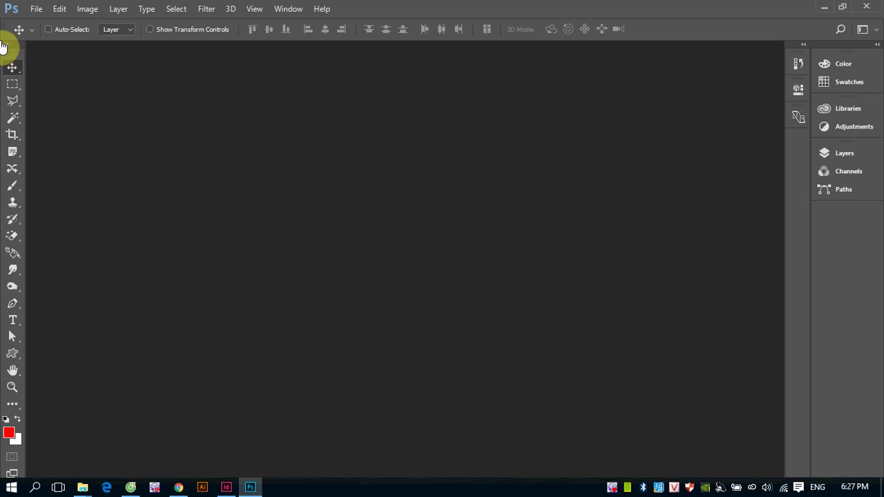
pyautogui.click(6, 45)
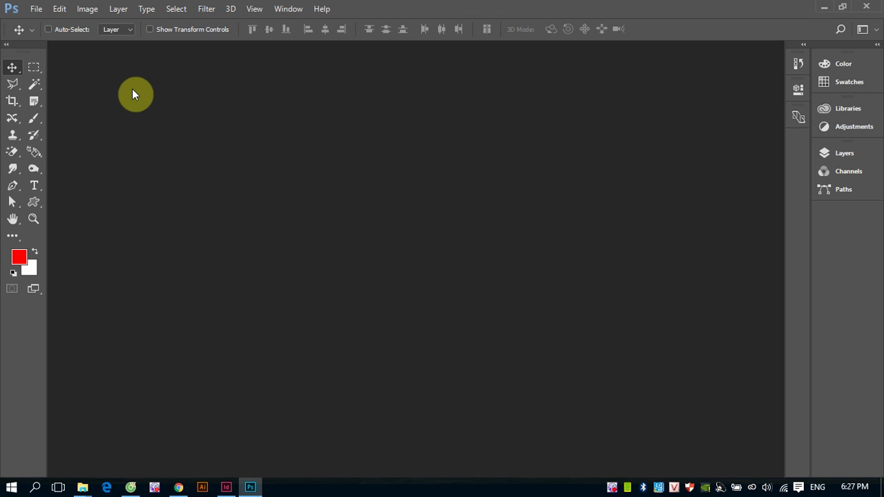
pyautogui.click(7, 45)
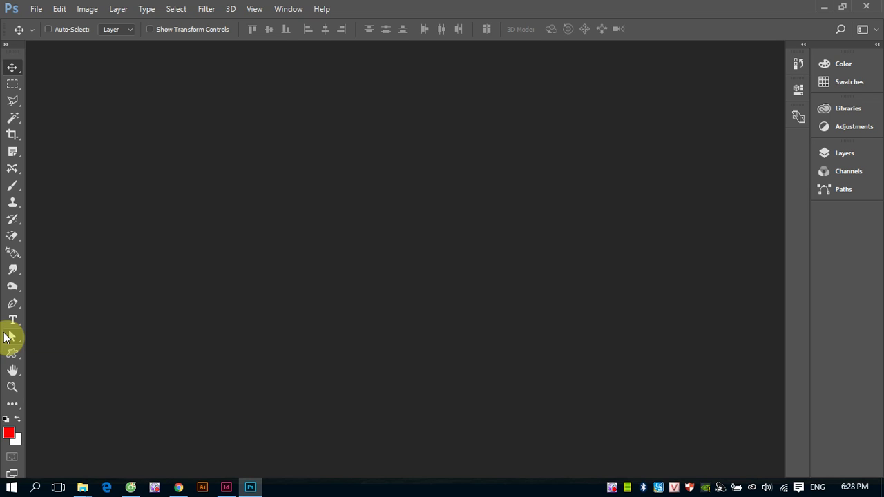
pyautogui.press('Tab')
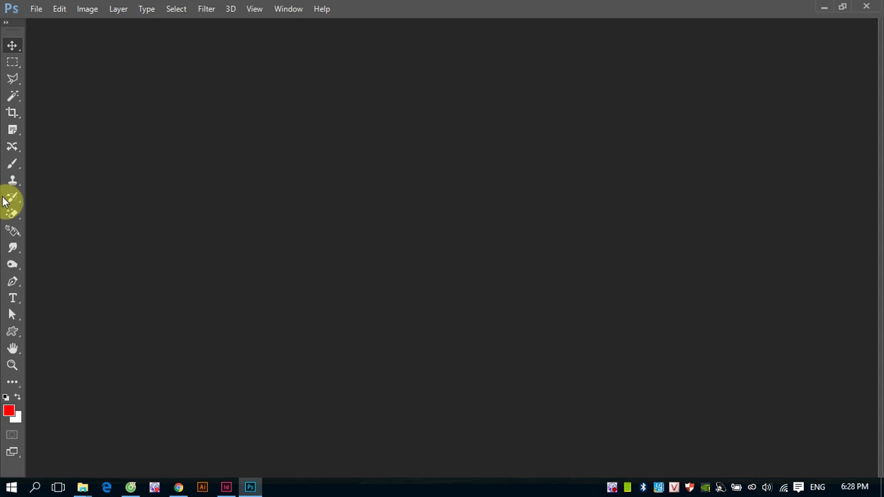
pyautogui.press('Tab')
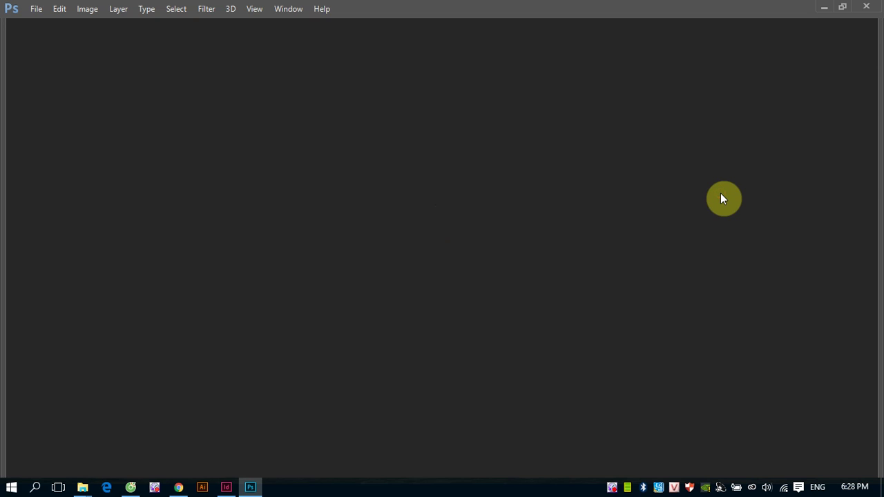
pyautogui.press('Tab')
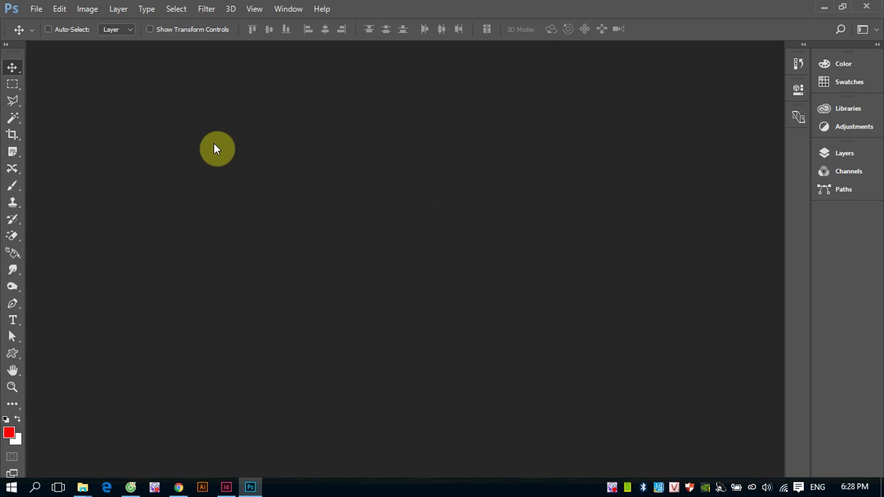
# - Expand the Tools panel to a two-column layout
pyautogui.click(7, 51)
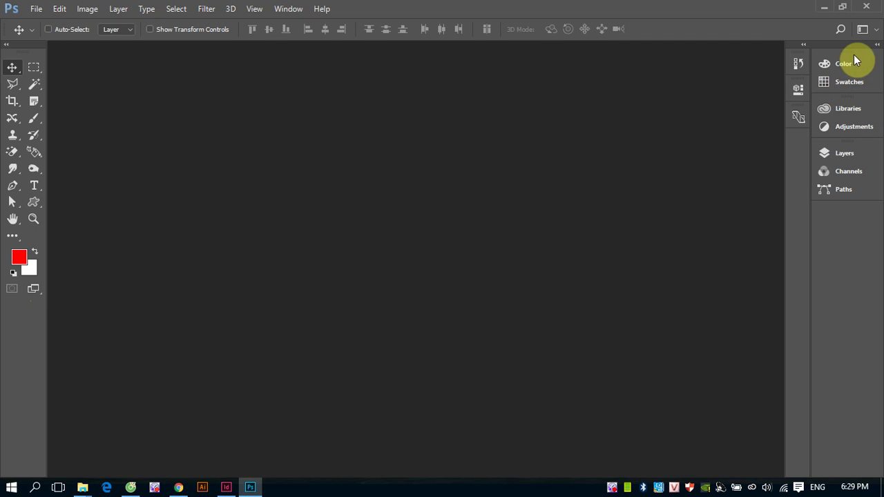
# - Toggle the Layers group flyout twice, then expand the dock and collapse it to labelled icons
pyautogui.click(844, 152)
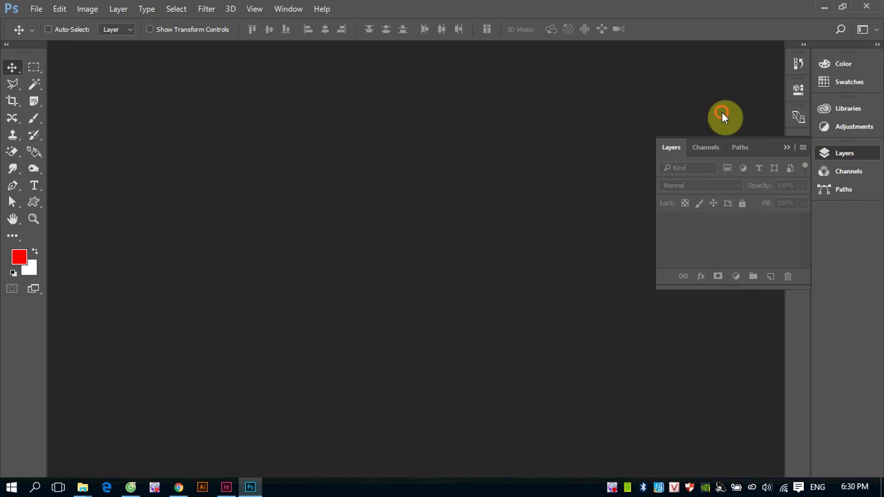
pyautogui.click(788, 146)
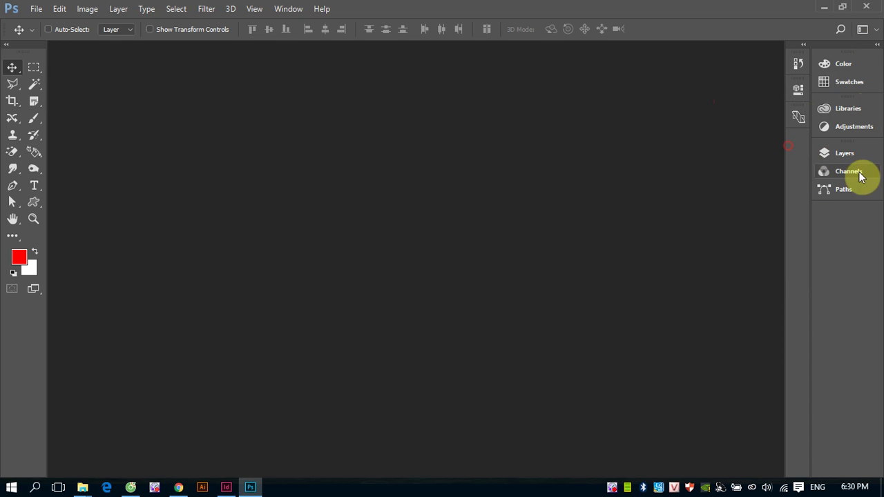
pyautogui.click(849, 155)
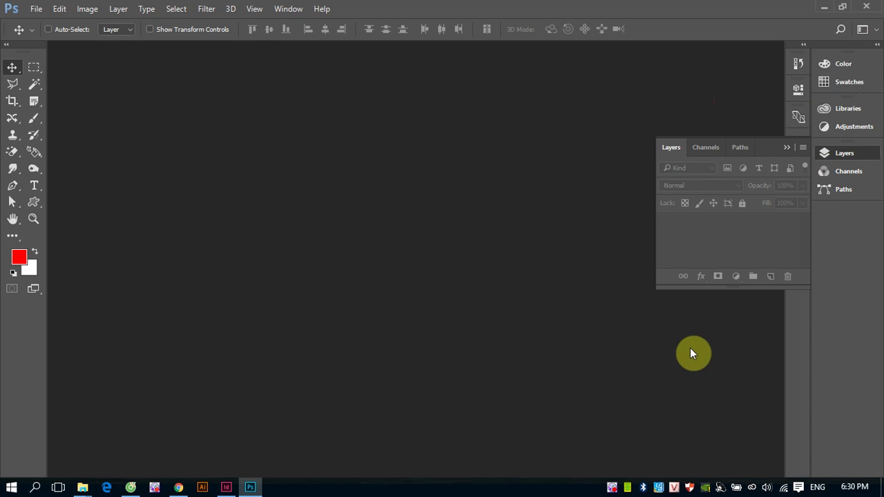
pyautogui.click(787, 147)
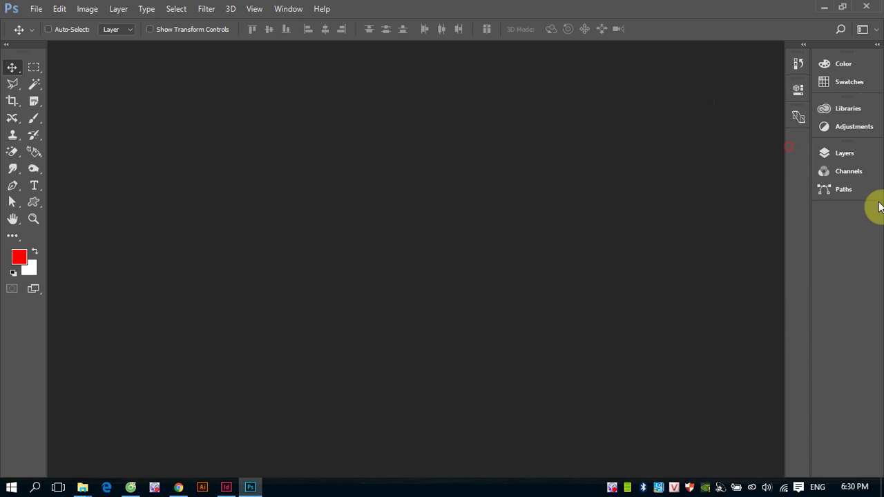
pyautogui.click(878, 44)
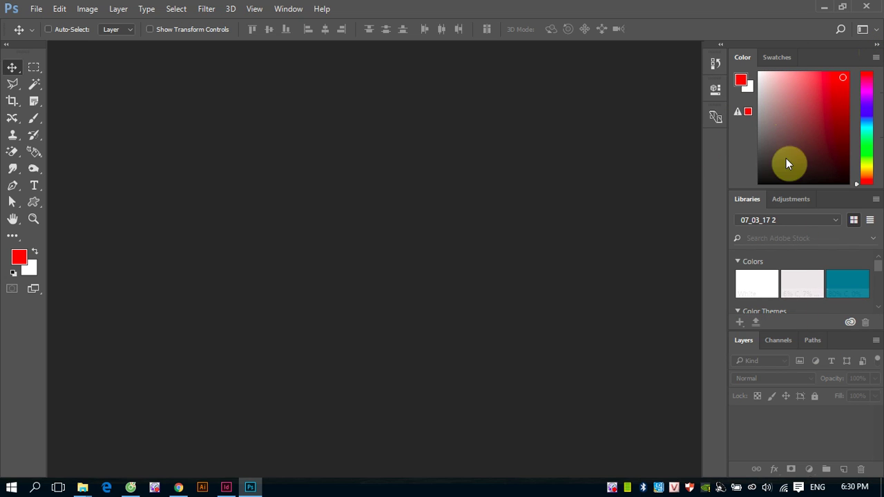
pyautogui.click(877, 44)
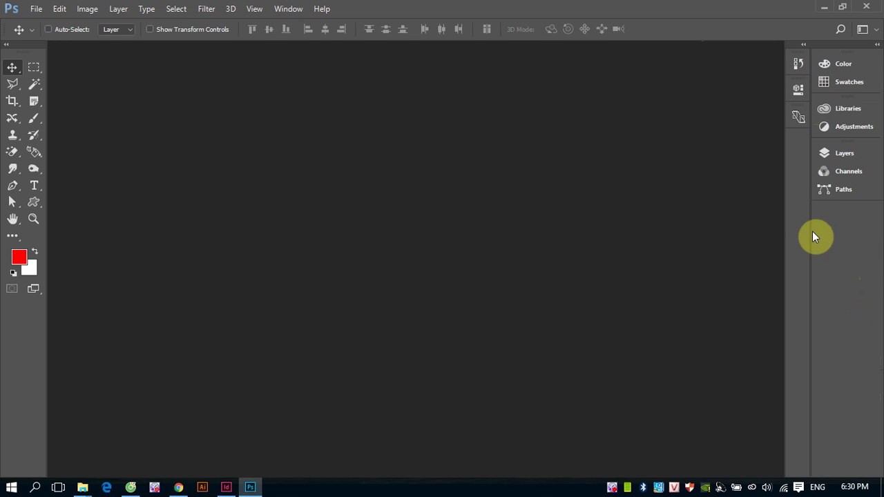
# - Shrink the dock to icons, then float and close the three extra side panels
pyautogui.moveTo(811, 231); pyautogui.dragTo(855, 231)
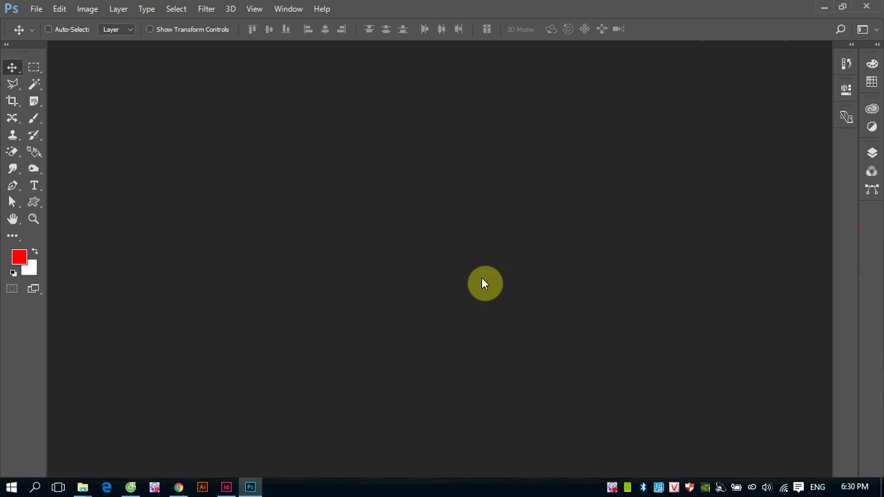
pyautogui.moveTo(846, 63); pyautogui.dragTo(847, 52)
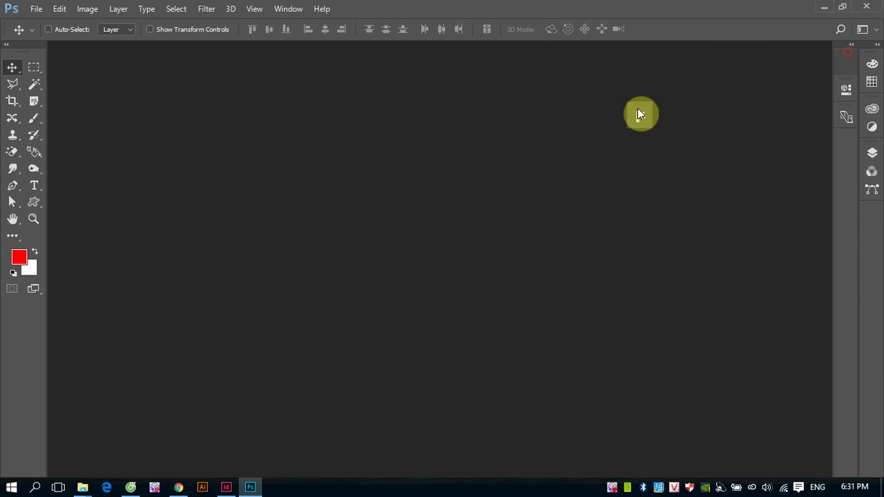
pyautogui.moveTo(637, 114); pyautogui.dragTo(638, 114)
pyautogui.moveTo(846, 89); pyautogui.dragTo(737, 119)
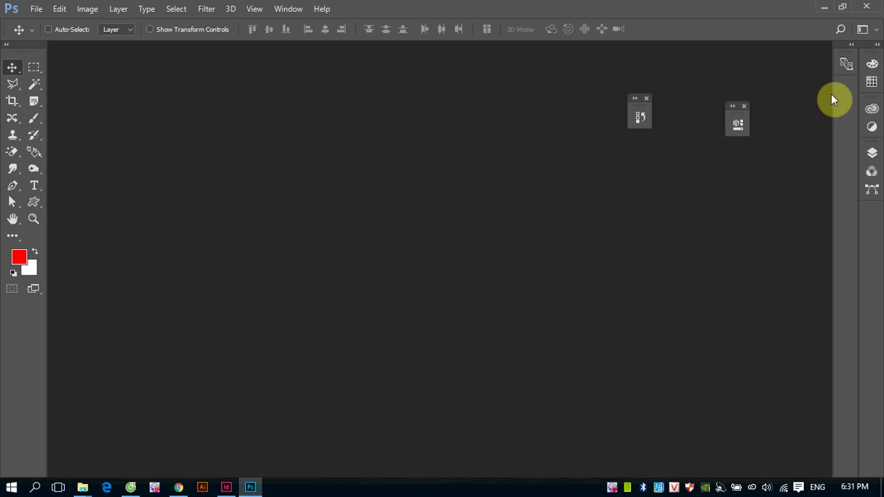
pyautogui.moveTo(847, 64); pyautogui.dragTo(706, 202)
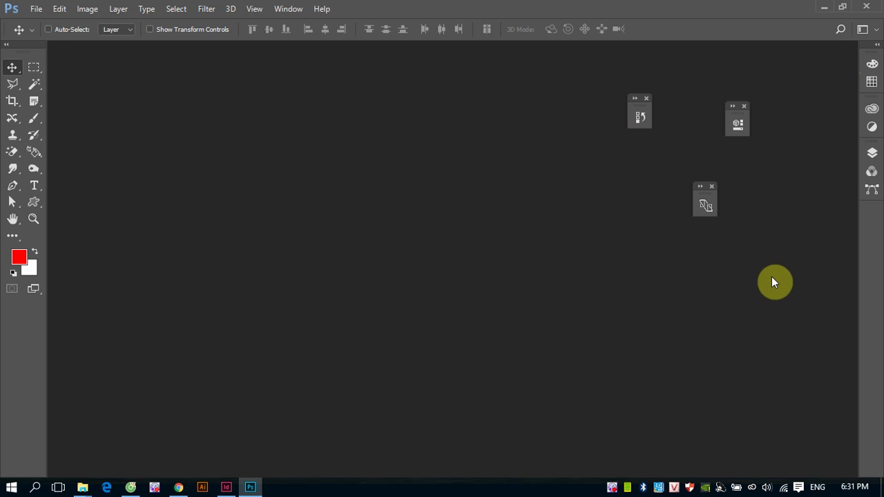
pyautogui.click(744, 106)
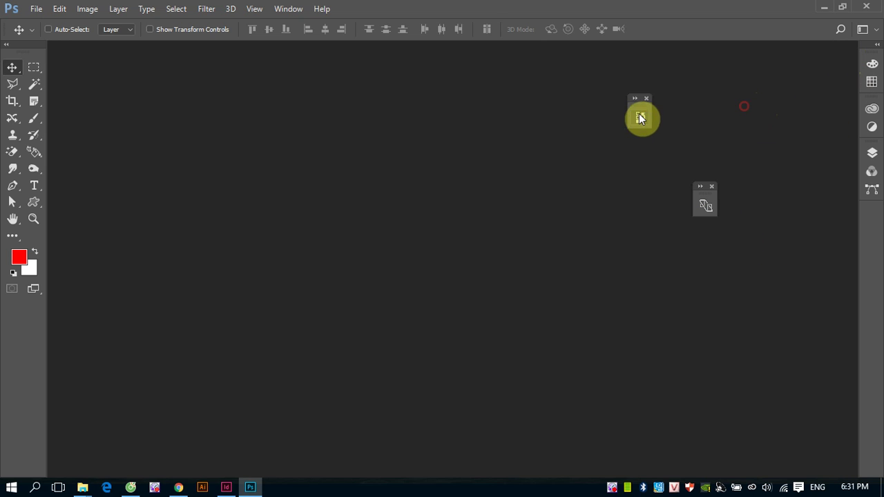
pyautogui.click(645, 98)
pyautogui.click(712, 185)
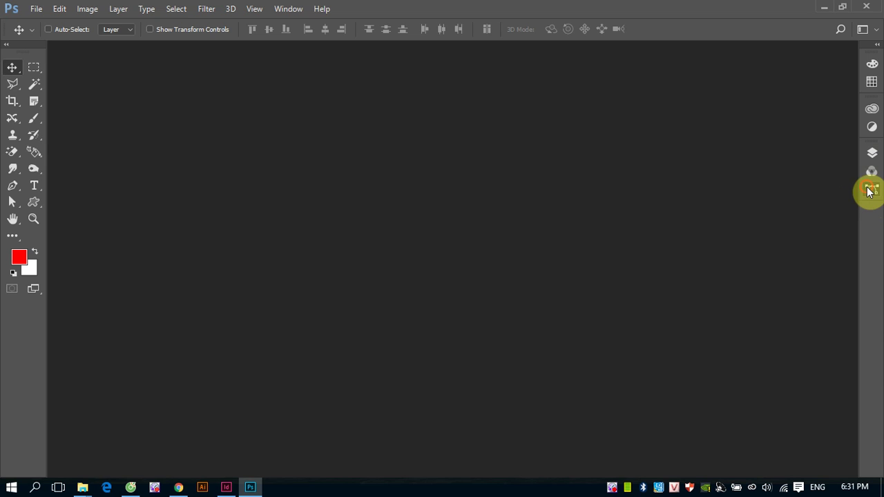
# - Move the Paths panel into the group with Layers and Channels
pyautogui.moveTo(869, 192)
pyautogui.mouseDown()
pyautogui.moveTo(715, 227)
pyautogui.moveTo(869, 205)
pyautogui.mouseUp()
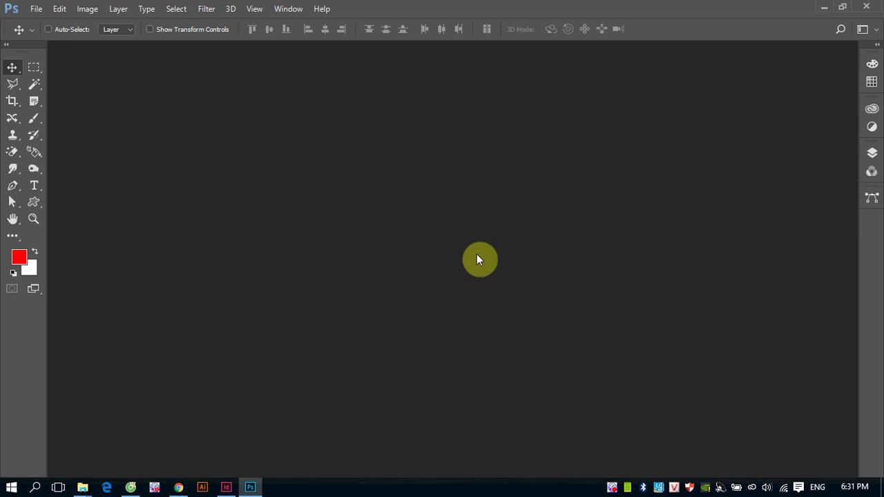
pyautogui.moveTo(870, 187); pyautogui.dragTo(824, 200)
pyautogui.moveTo(740, 216)
pyautogui.mouseDown()
pyautogui.moveTo(869, 153)
pyautogui.moveTo(726, 188)
pyautogui.mouseUp()
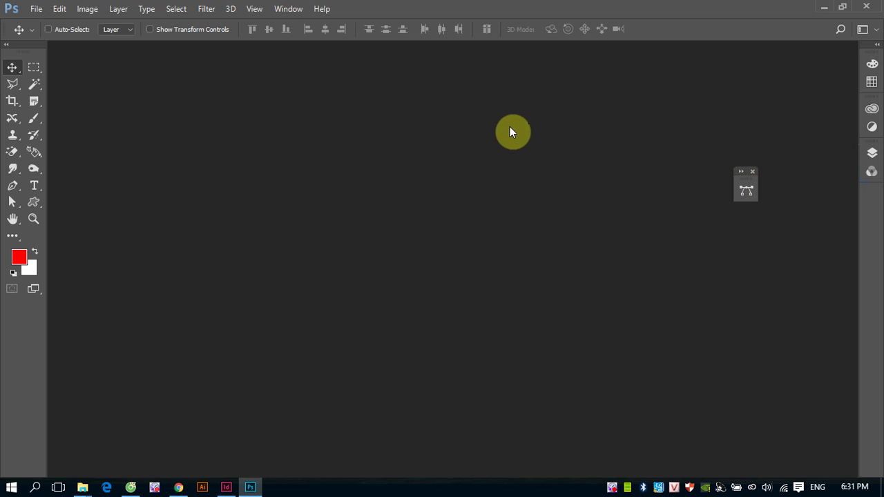
pyautogui.moveTo(746, 180); pyautogui.dragTo(876, 155)
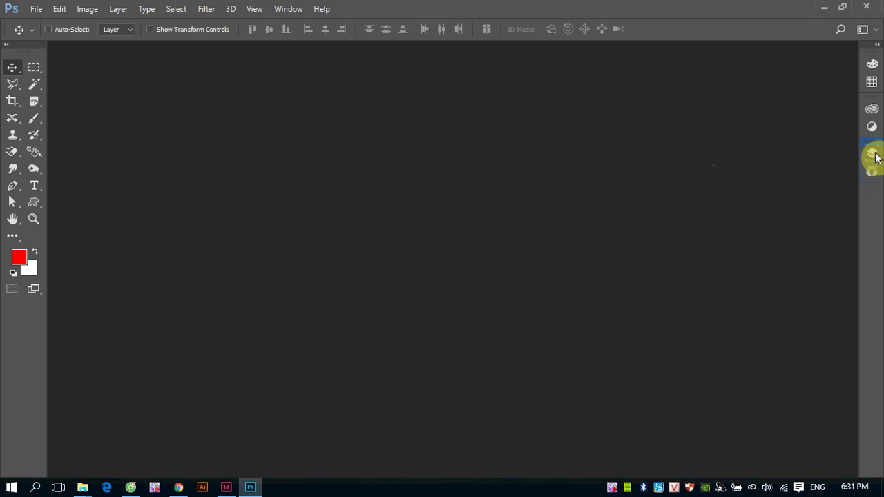
pyautogui.moveTo(876, 155); pyautogui.dragTo(872, 153)
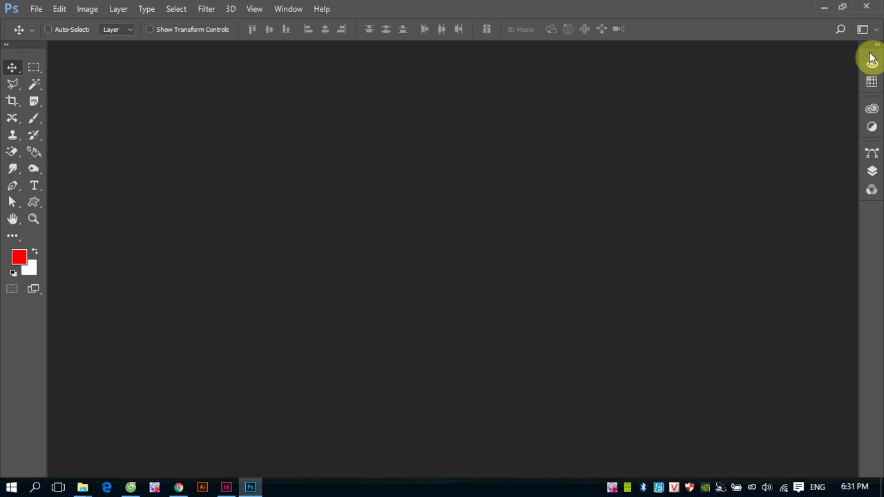
# - Float the panel column, expand it to full panels, and redock it at the right edge
pyautogui.moveTo(868, 46)
pyautogui.mouseDown()
pyautogui.moveTo(736, 91)
pyautogui.moveTo(422, 97)
pyautogui.mouseUp()
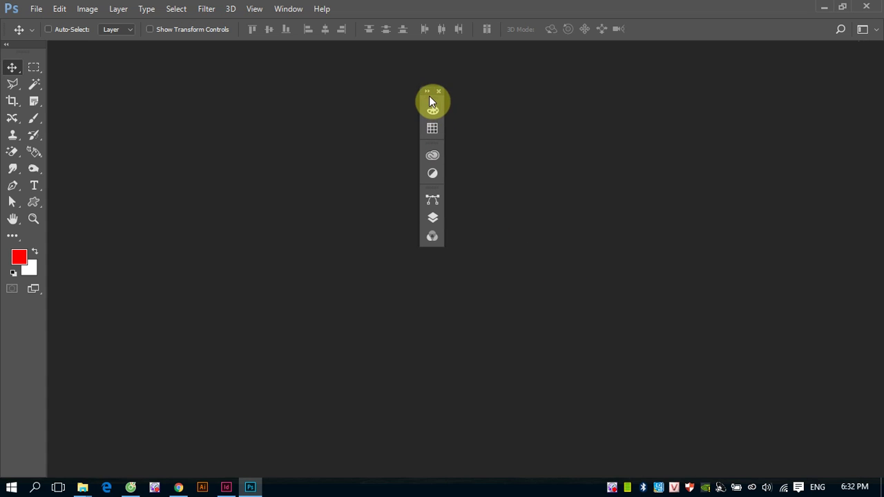
pyautogui.moveTo(431, 98)
pyautogui.mouseDown()
pyautogui.moveTo(557, 125)
pyautogui.moveTo(432, 107)
pyautogui.mouseUp()
pyautogui.click(499, 111)
pyautogui.click(426, 92)
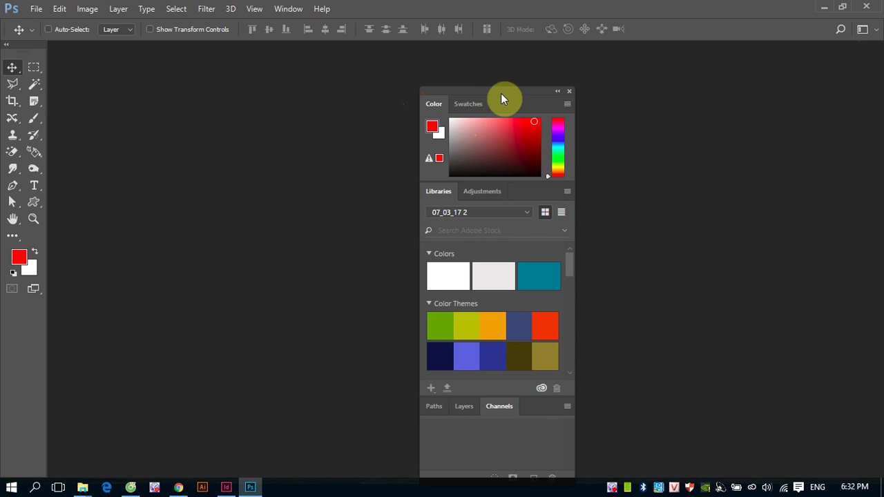
pyautogui.moveTo(502, 96); pyautogui.dragTo(880, 83)
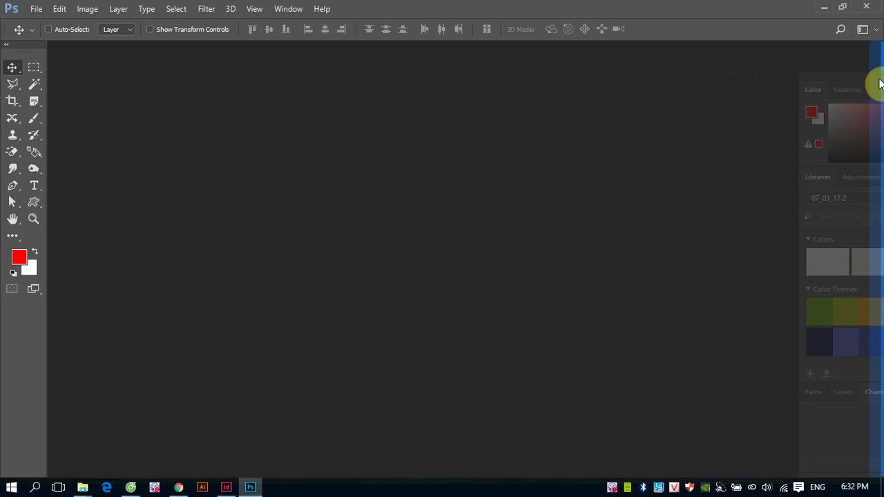
pyautogui.moveTo(880, 83); pyautogui.dragTo(864, 87)
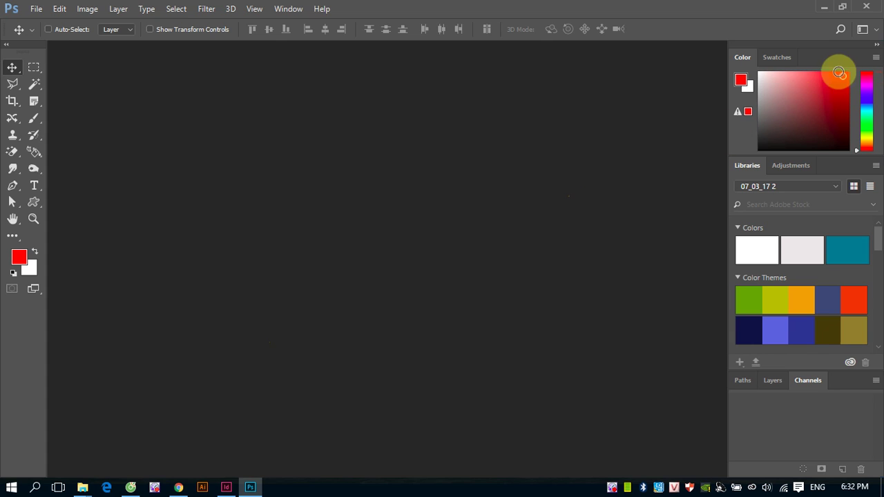
# - Collapse the dock to icons and open the Paths, Layers and Channels group on Paths
pyautogui.click(877, 45)
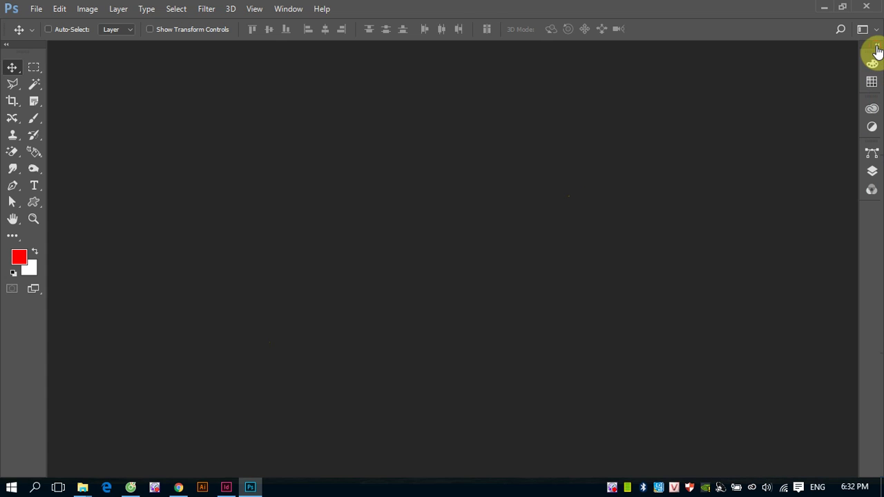
pyautogui.click(872, 175)
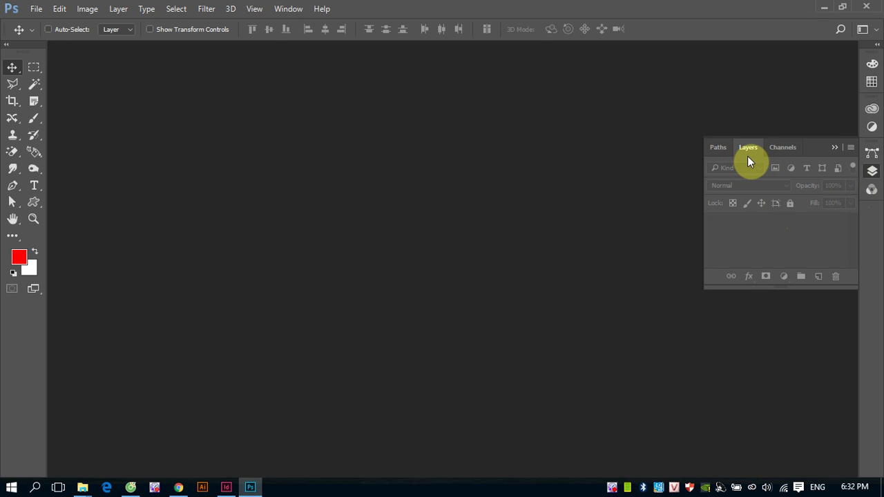
pyautogui.click(781, 150)
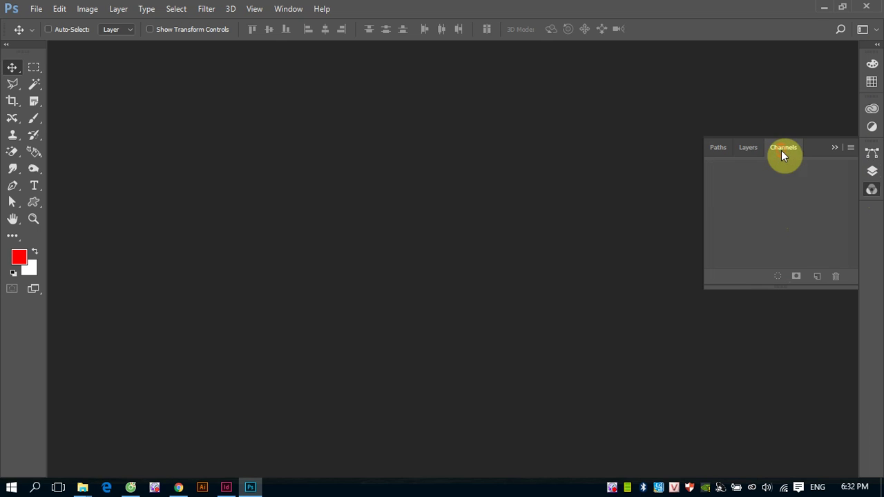
pyautogui.click(713, 149)
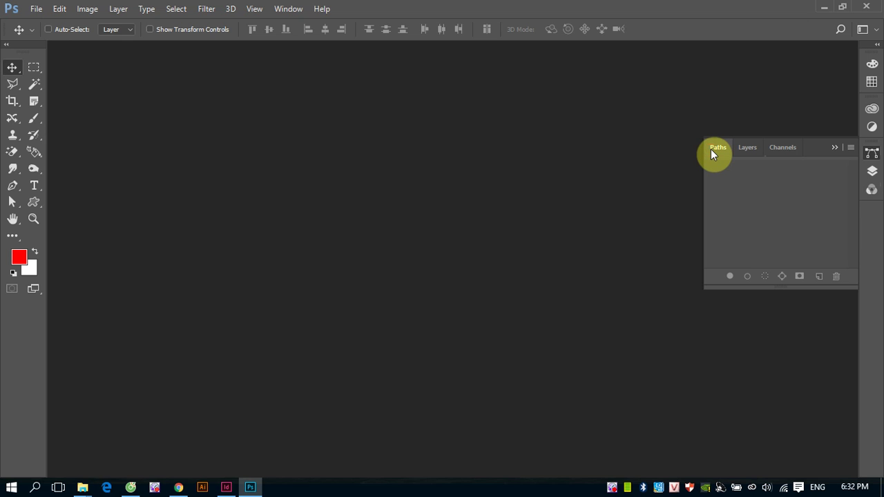
# - Expand the dock and collapse the Swatches and Libraries groups to their tab rows
pyautogui.click(876, 44)
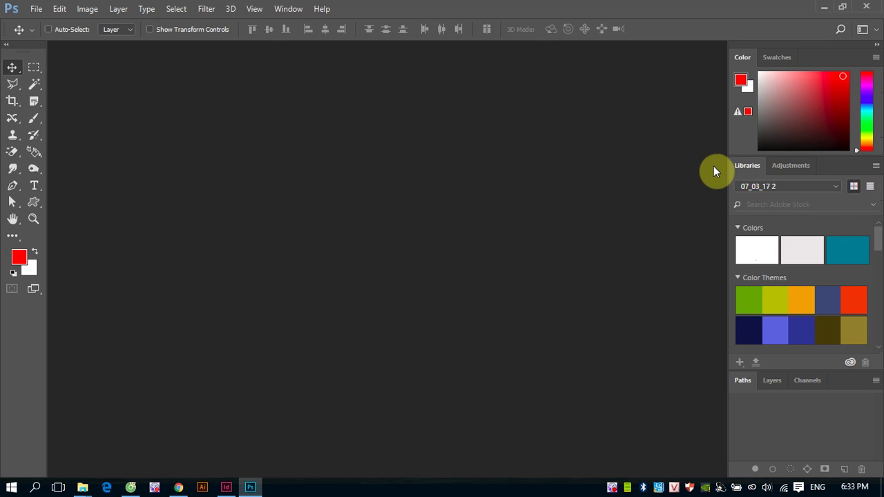
pyautogui.click(777, 60)
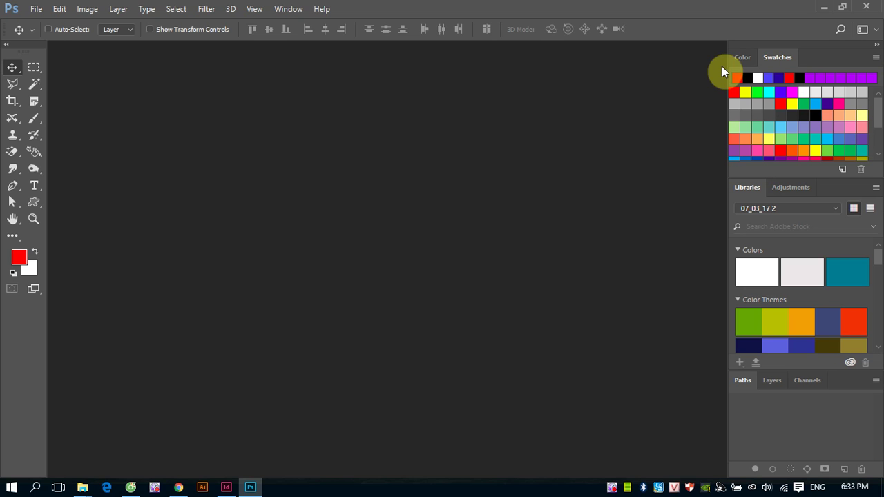
pyautogui.click(773, 58)
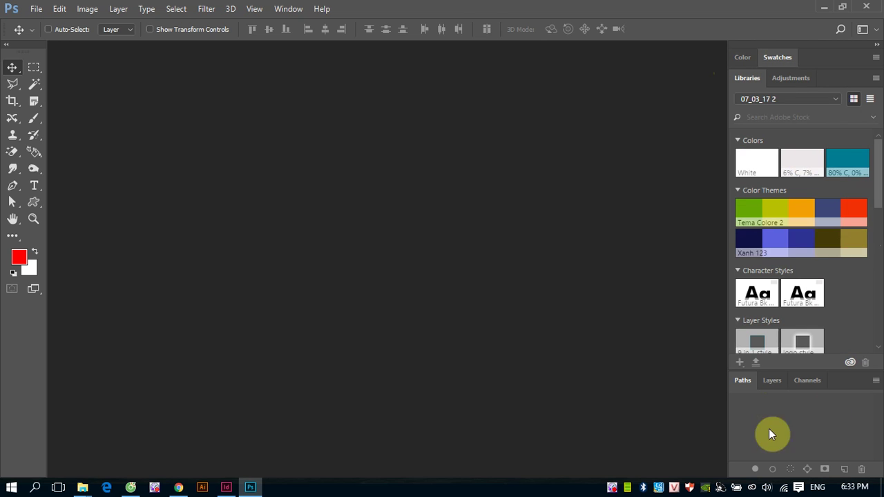
pyautogui.click(744, 78)
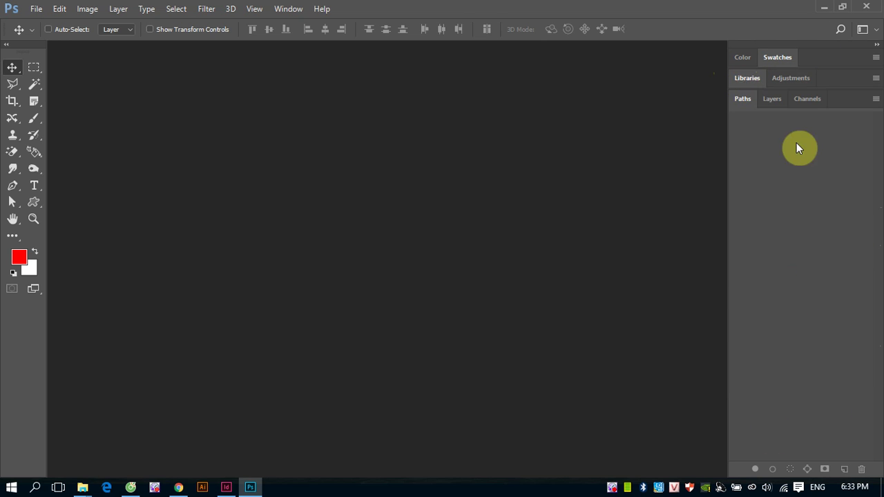
# - Cycle through the Layers, Channels and Paths tabs, then collapse the dock to icons
pyautogui.click(767, 103)
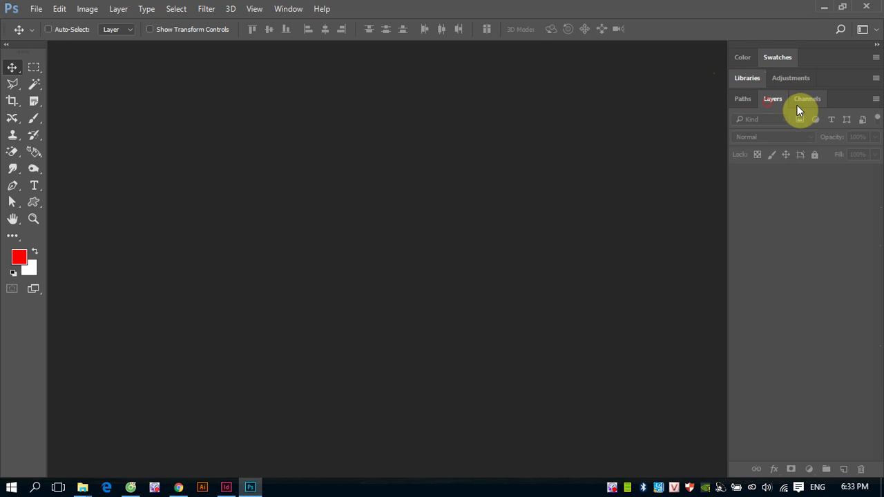
pyautogui.click(805, 99)
pyautogui.click(743, 101)
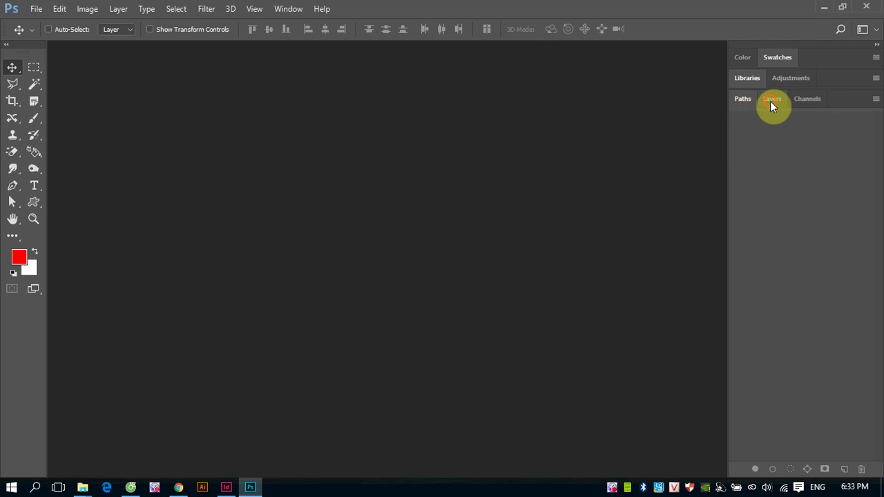
pyautogui.click(771, 100)
pyautogui.click(804, 100)
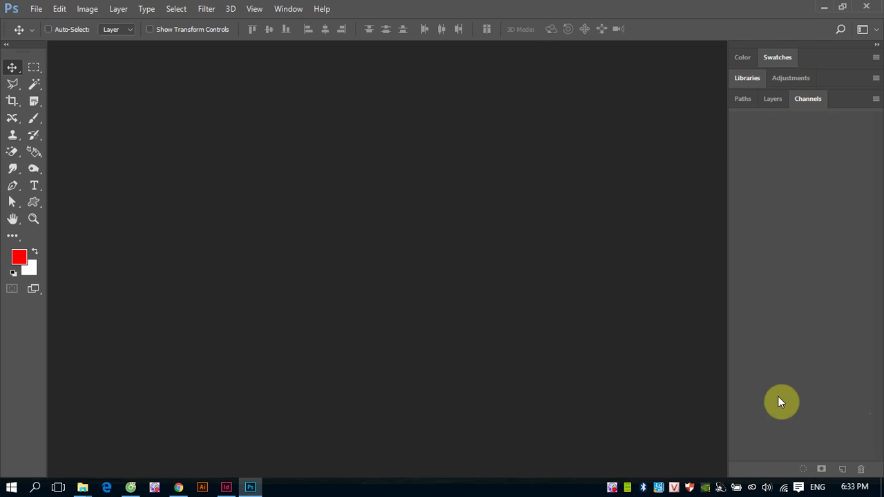
pyautogui.click(874, 45)
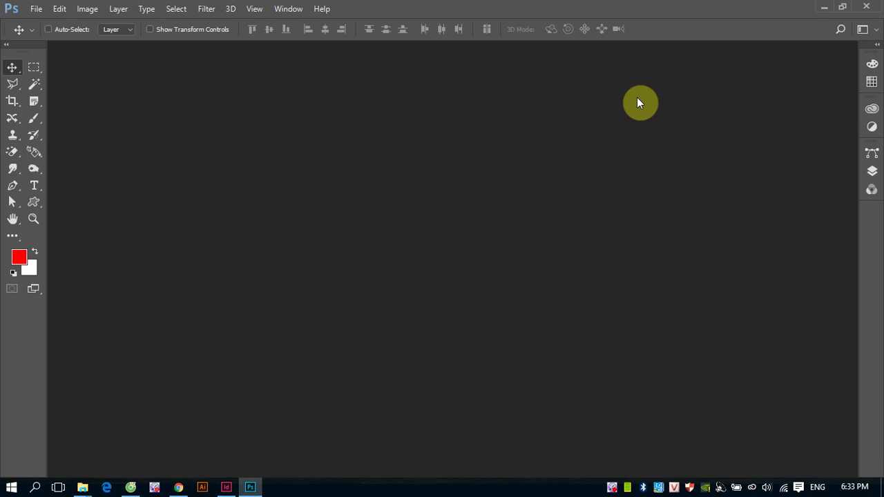
pyautogui.press('Tab')
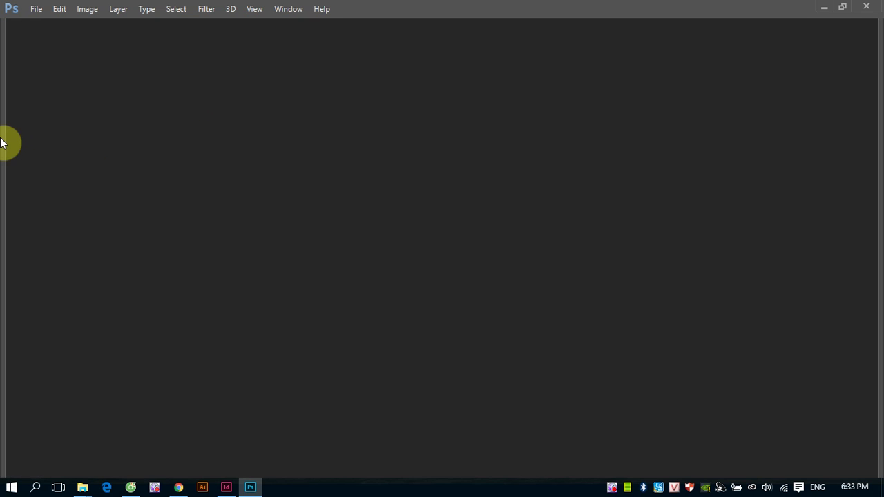
pyautogui.moveTo(22, 123)
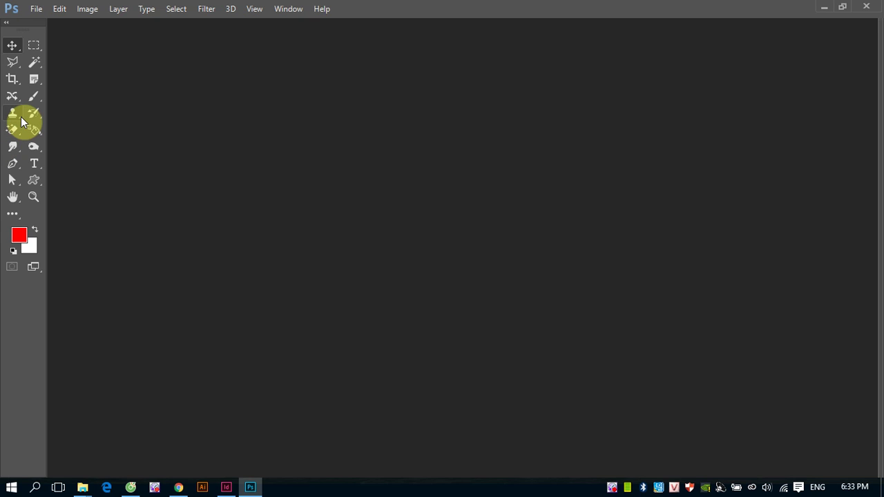
pyautogui.click(549, 146)
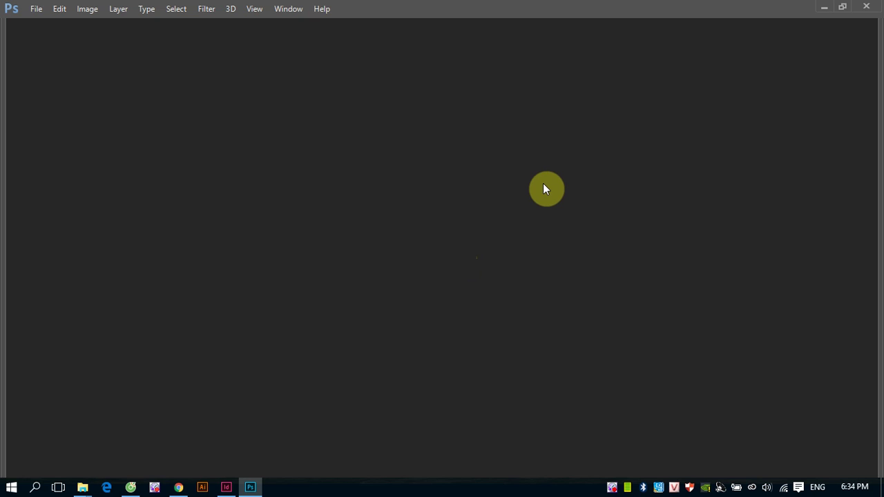
pyautogui.press('Tab')
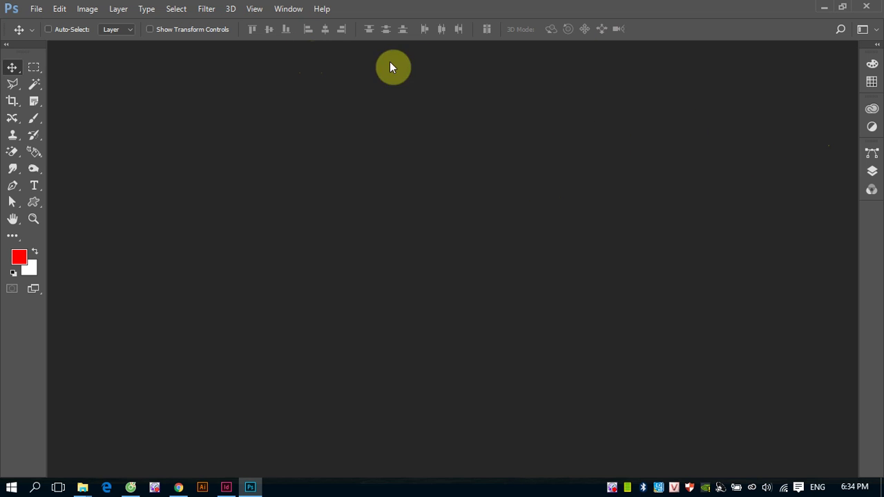
pyautogui.click(286, 10)
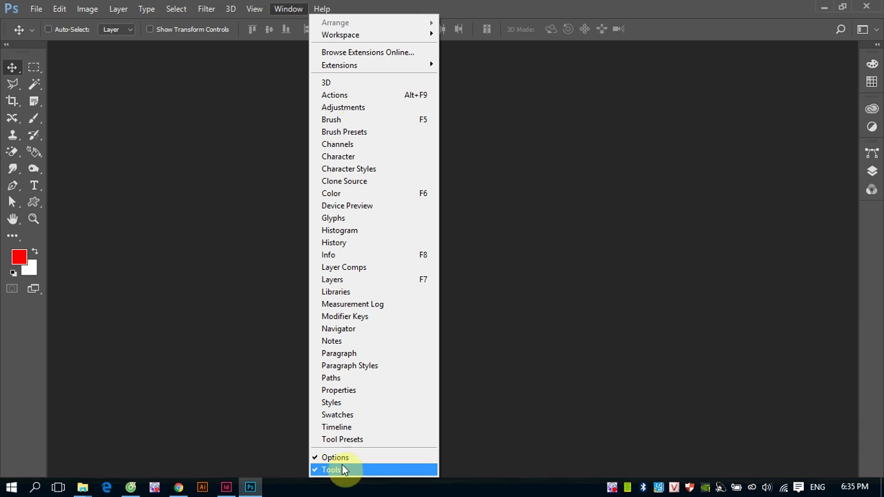
pyautogui.click(59, 8)
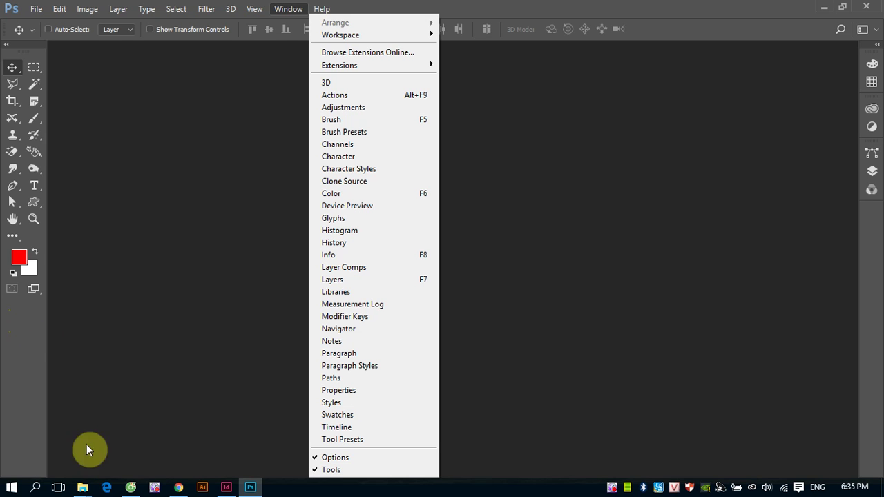
pyautogui.click(330, 471)
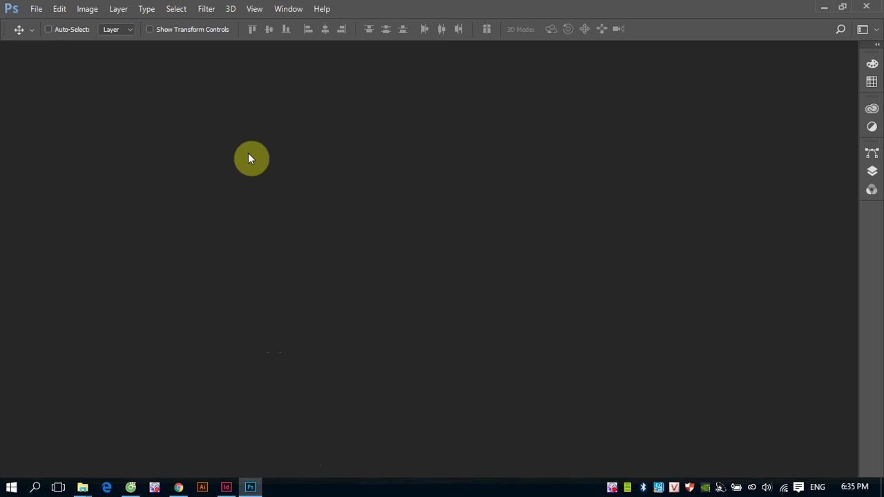
pyautogui.click(288, 8)
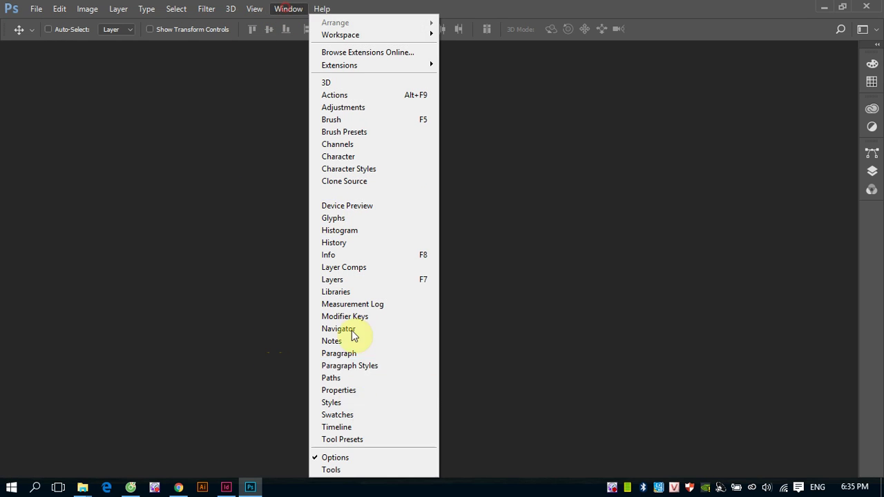
pyautogui.click(333, 458)
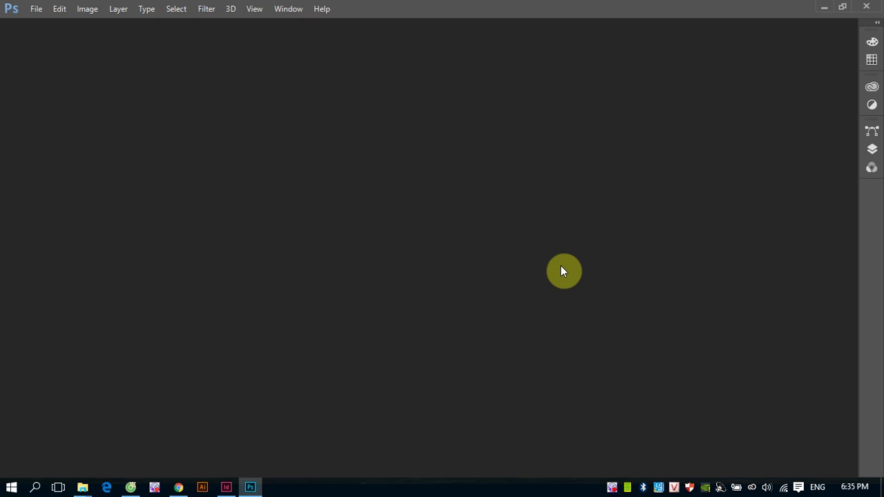
pyautogui.click(288, 10)
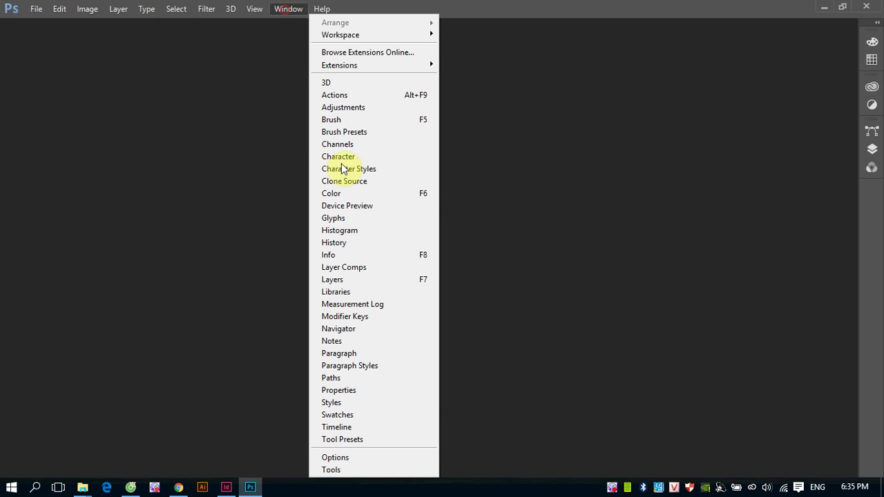
pyautogui.click(356, 460)
pyautogui.click(288, 8)
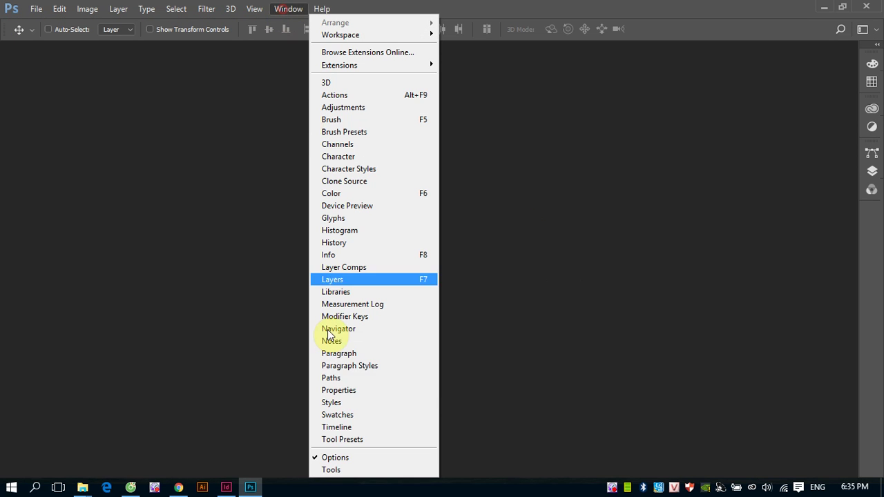
pyautogui.click(338, 470)
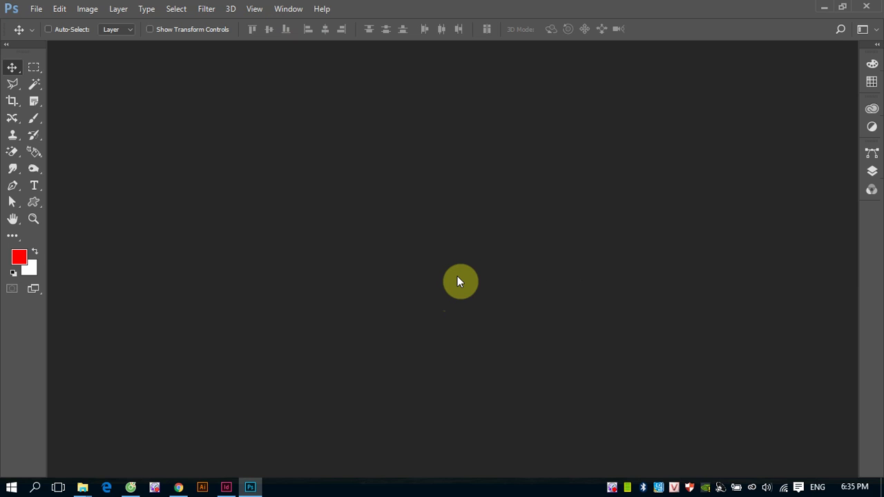